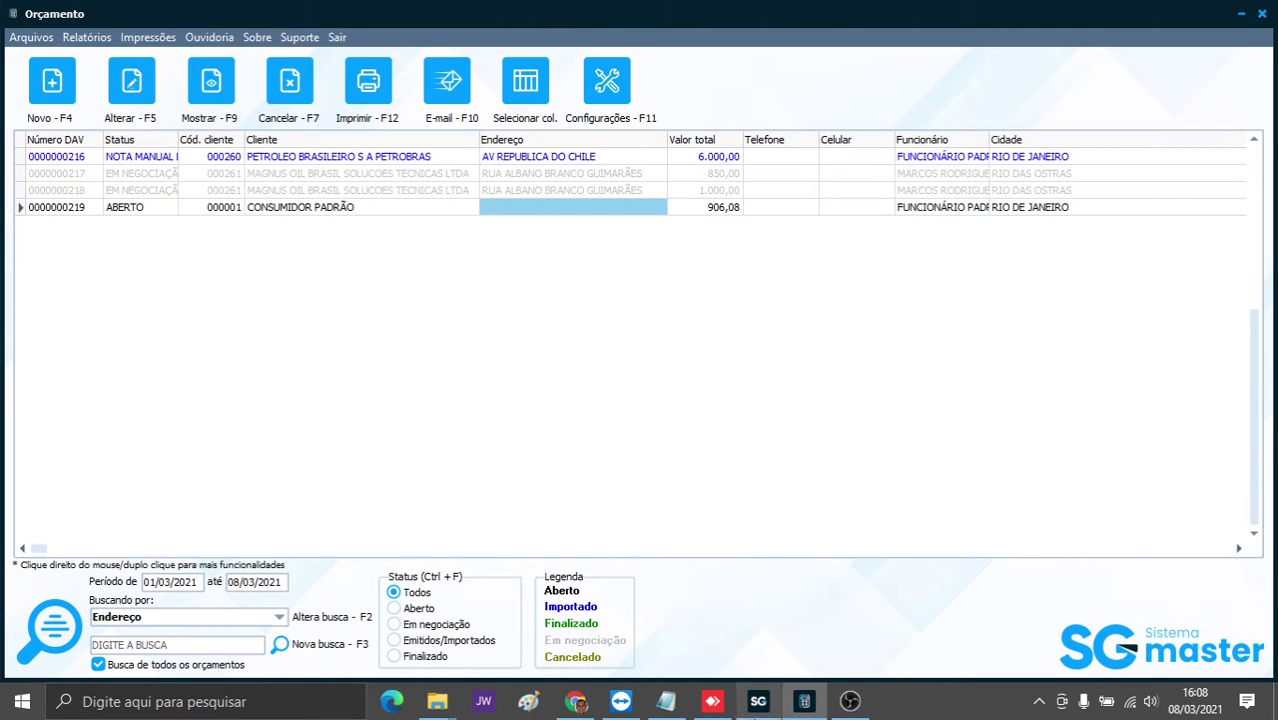
# - Open SG Master's Configurações dialog at the Estoque > DAV settings page
pyautogui.click(759, 702)
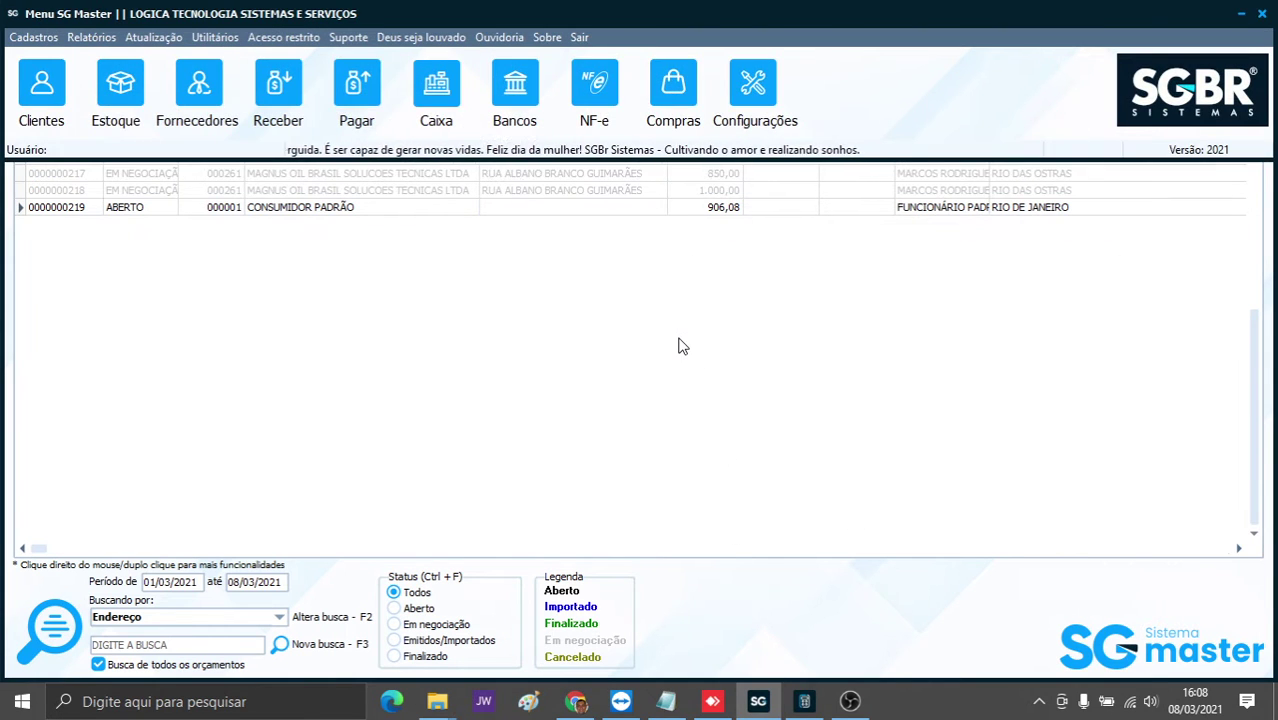
pyautogui.click(760, 86)
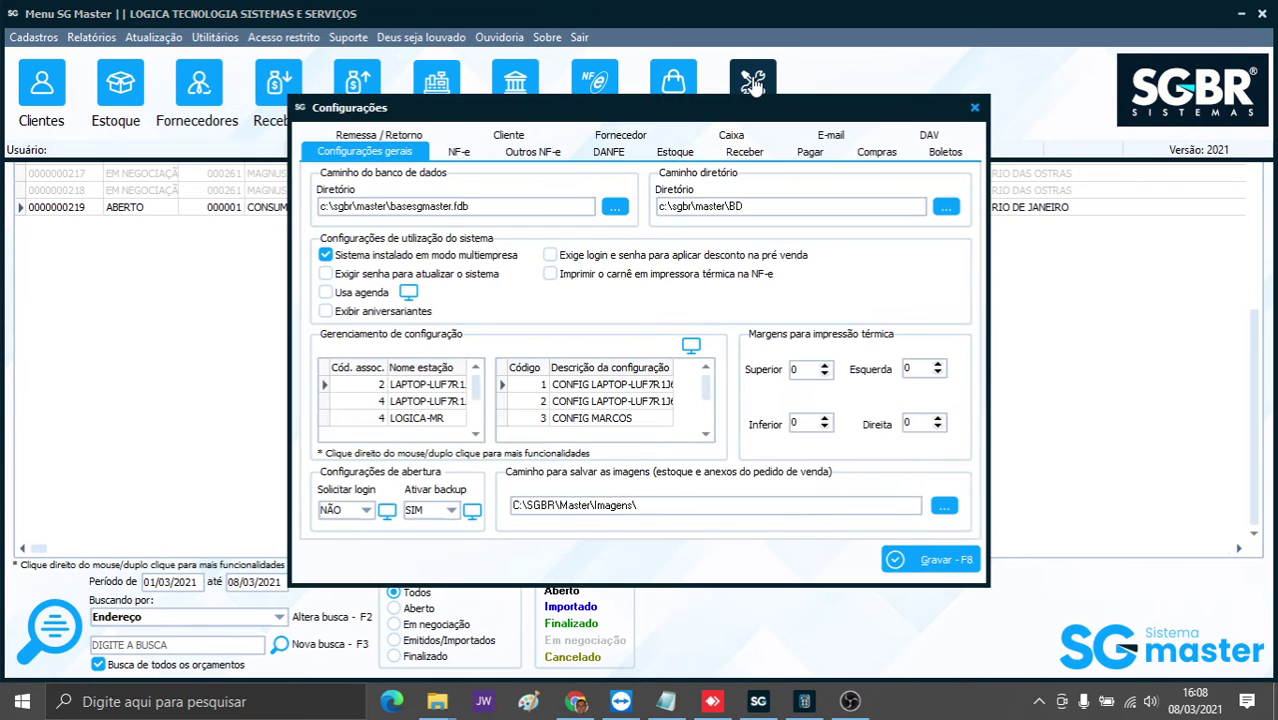
pyautogui.click(672, 156)
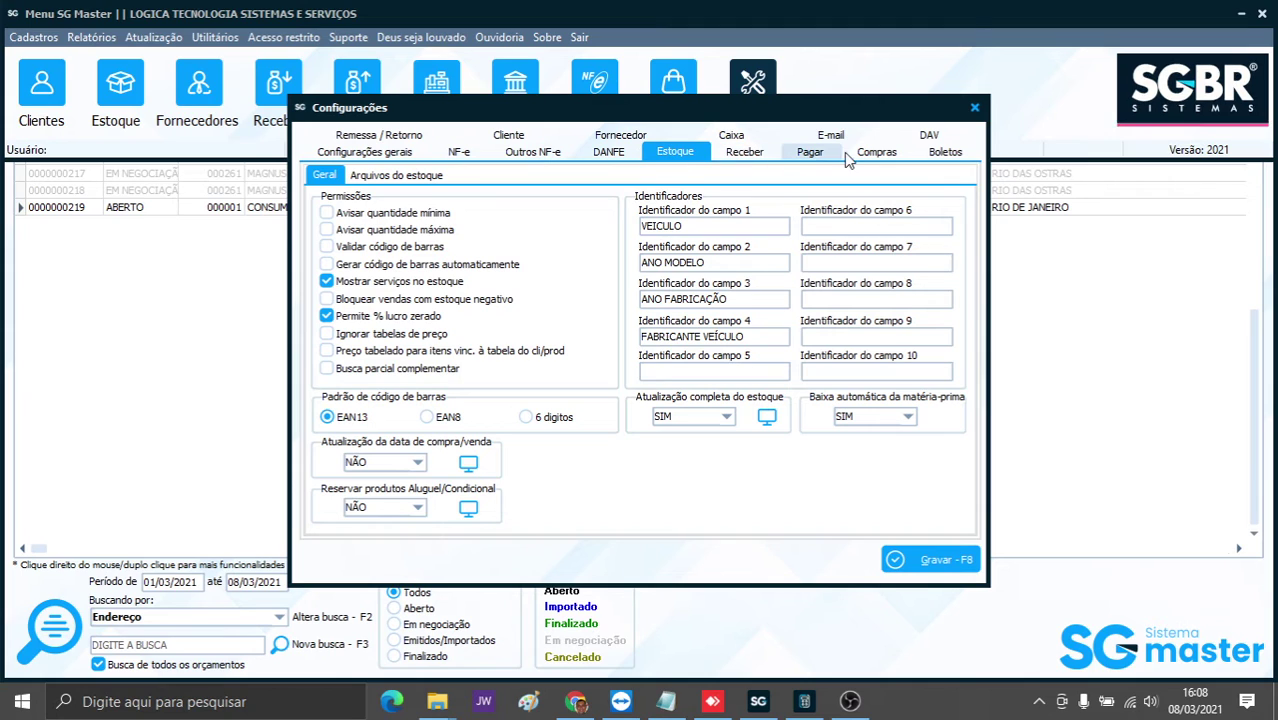
pyautogui.click(918, 138)
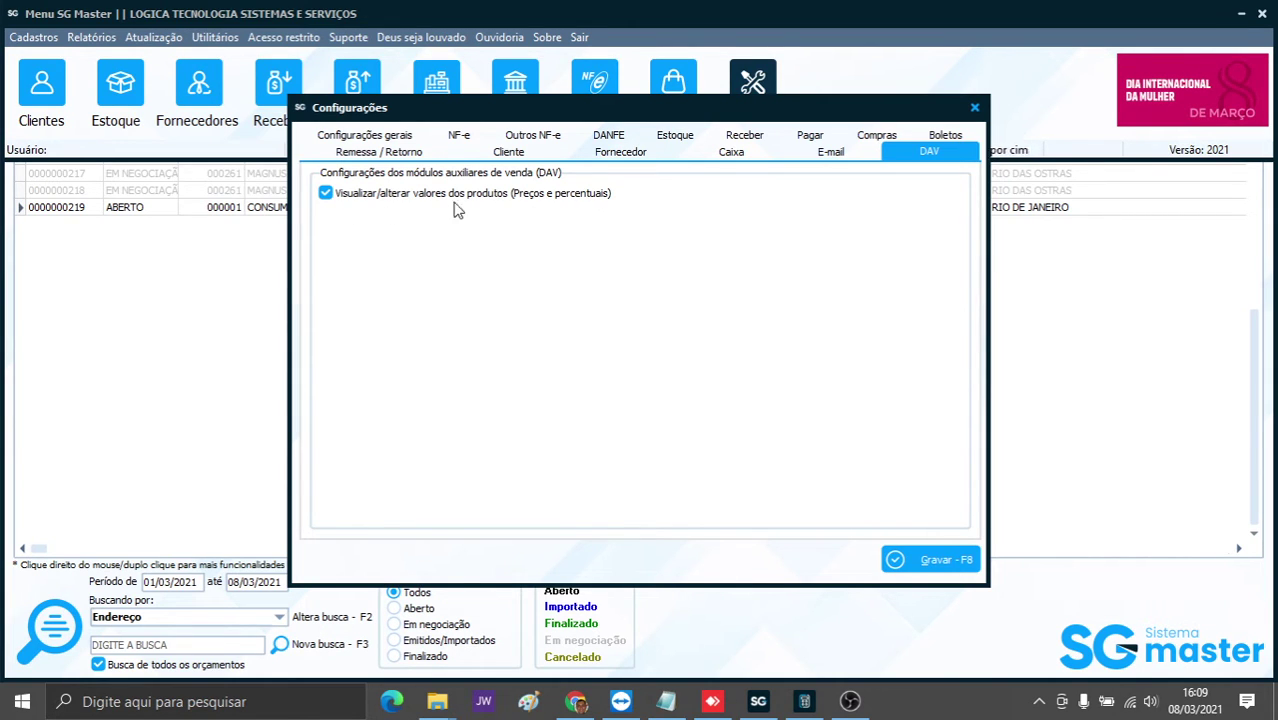
# - Save the enabled 'Visualizar/alterar valores dos produtos' DAV setting and close Configurações
pyautogui.moveTo(333, 200)
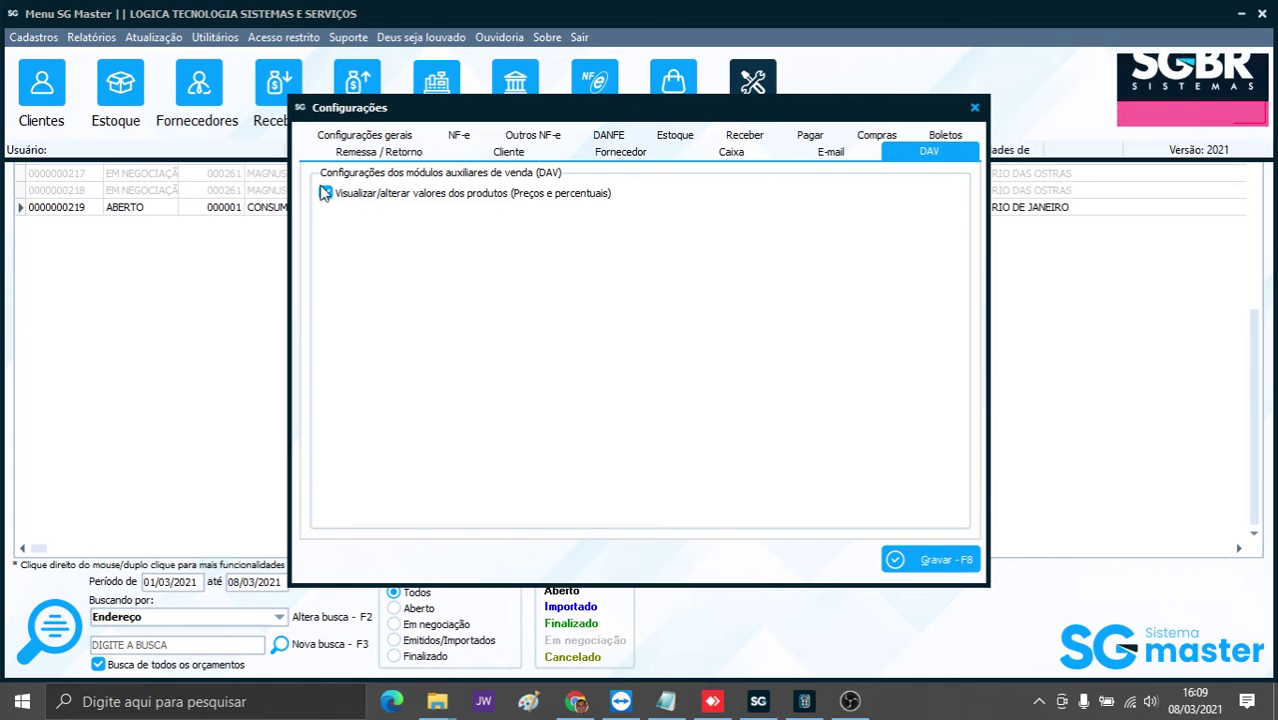
pyautogui.click(933, 556)
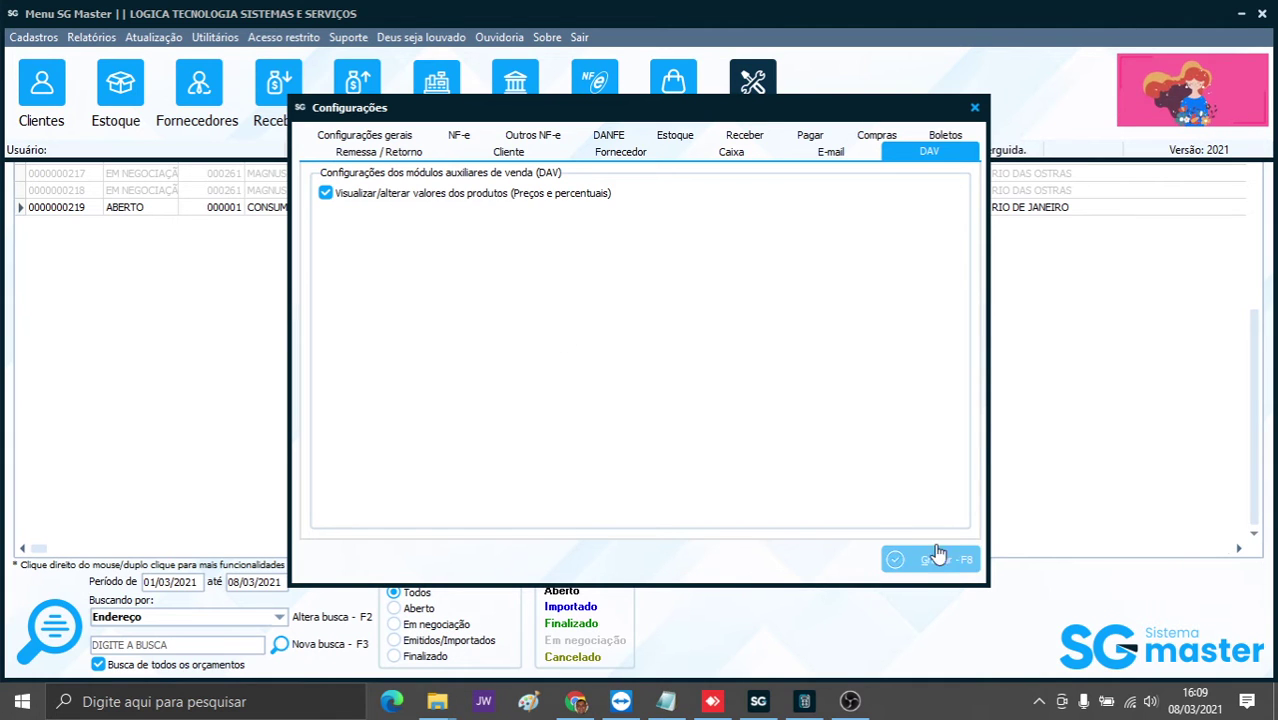
pyautogui.click(977, 110)
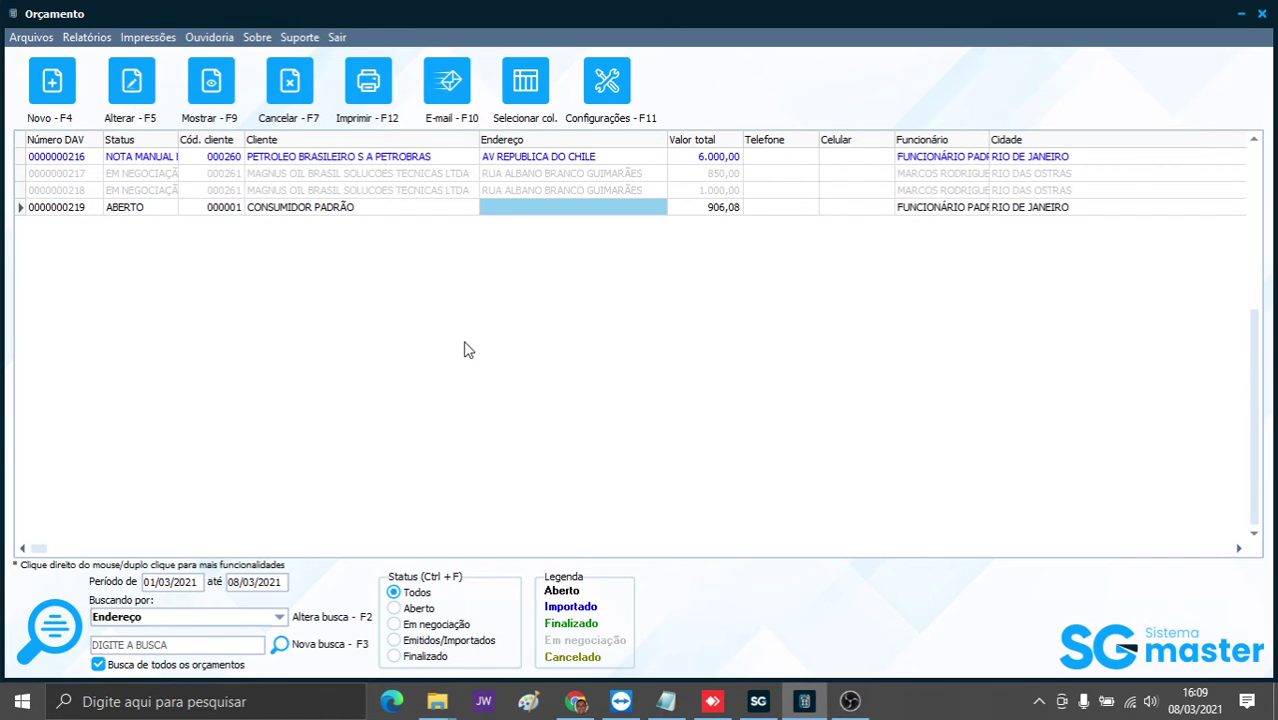
# - Start a new quote with salesperson code 3 and 10 days of validity
pyautogui.click(52, 82)
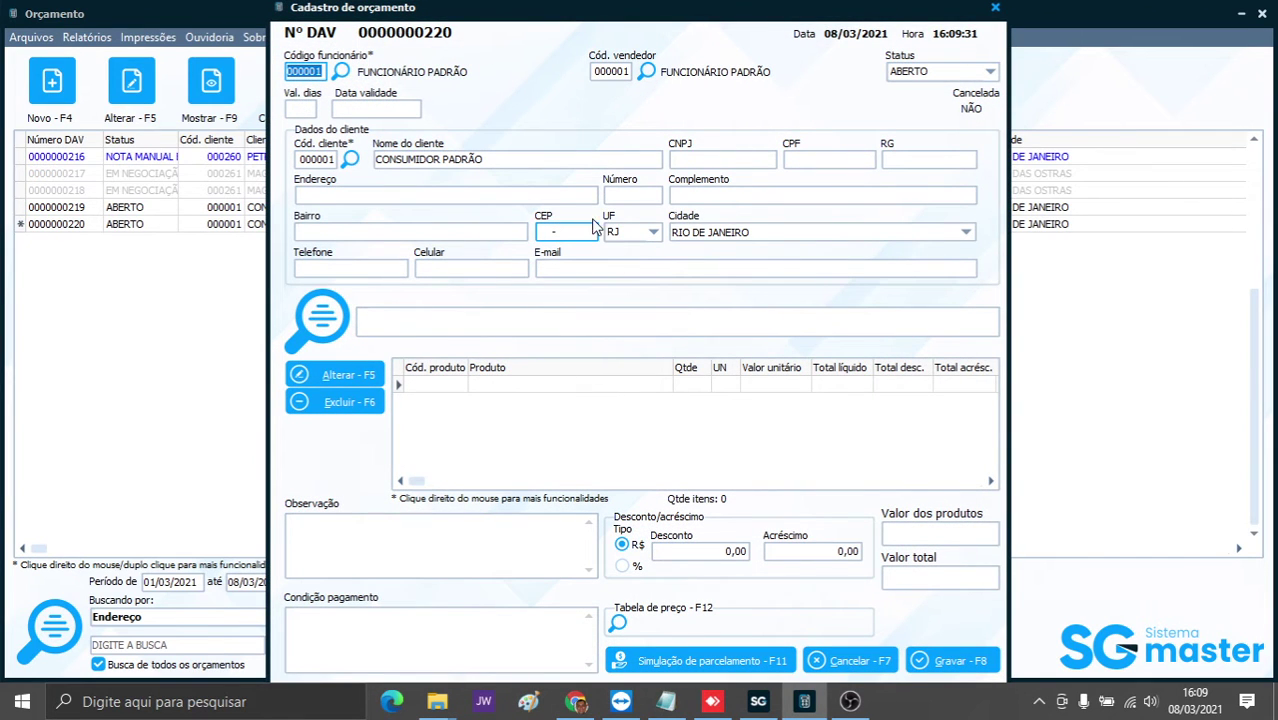
pyautogui.press('Tab')
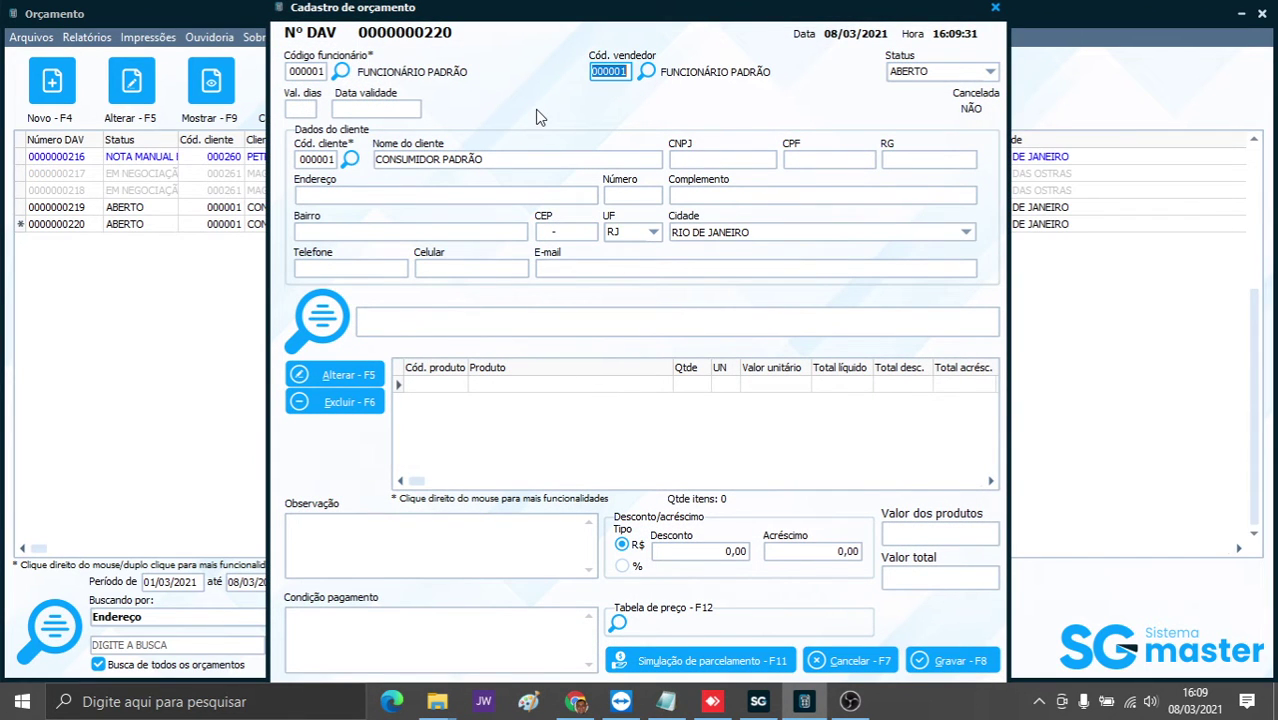
pyautogui.write('3')
pyautogui.press('Tab')
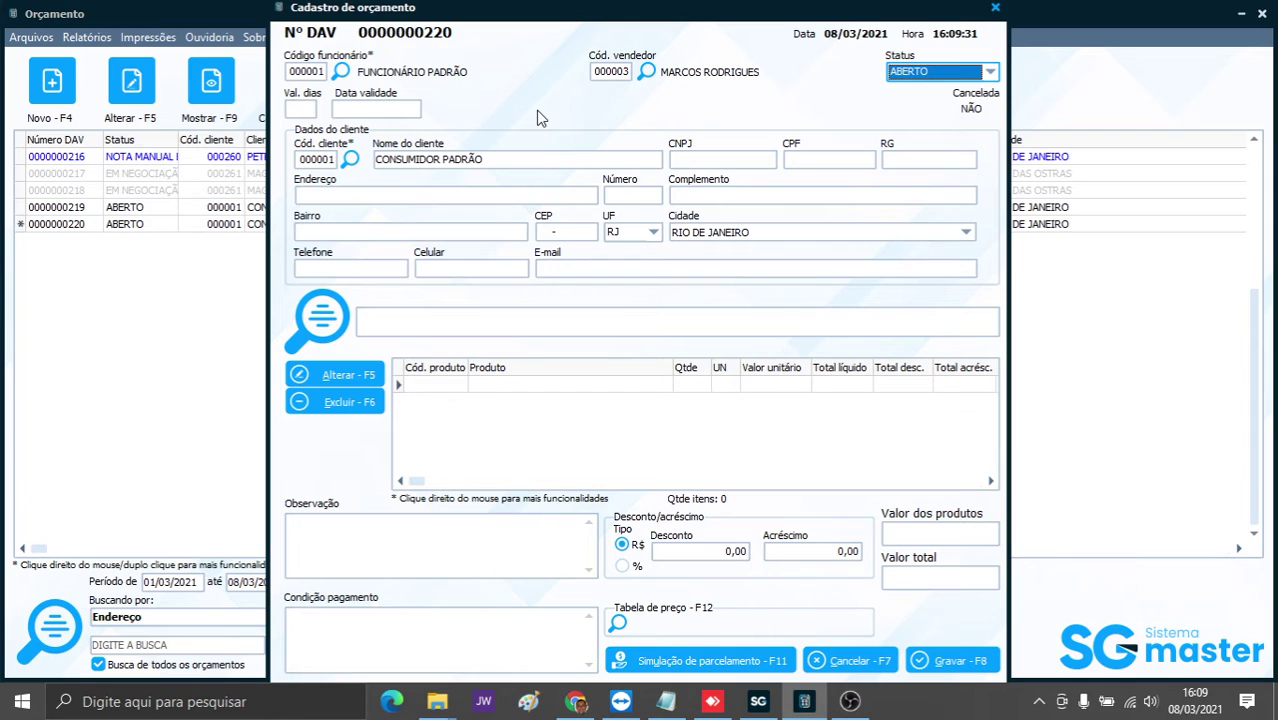
pyautogui.press('Tab')
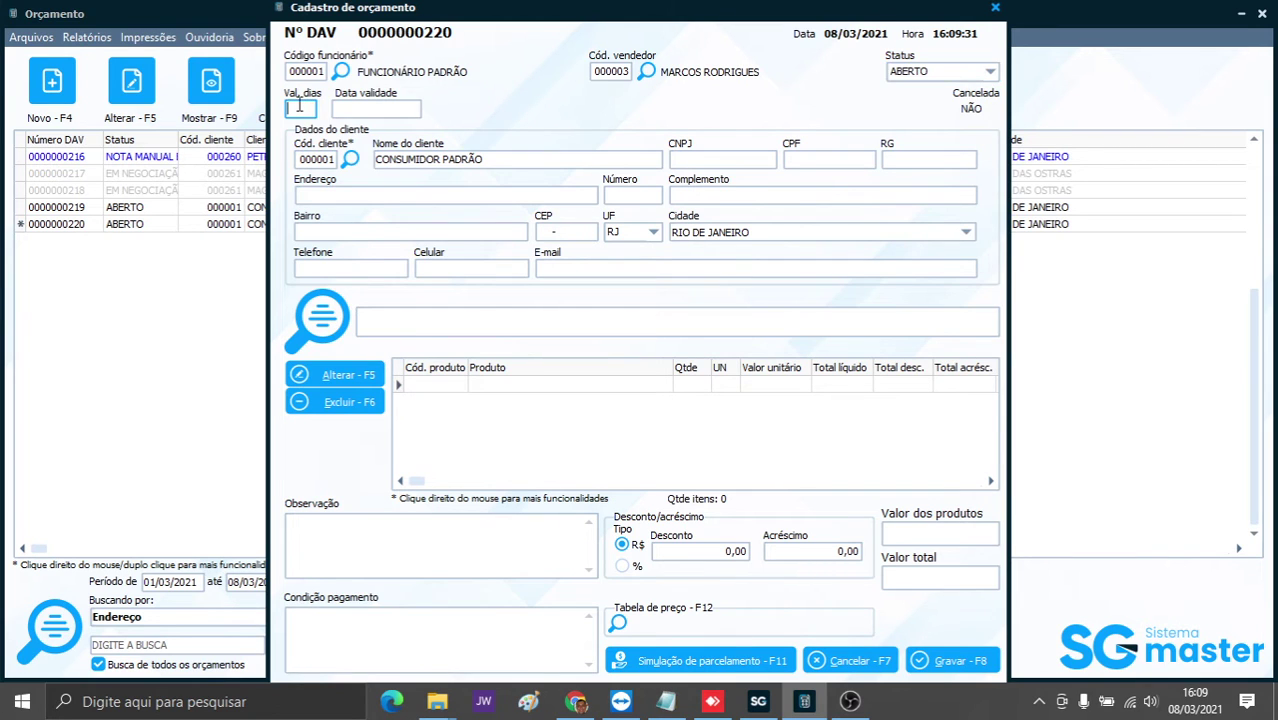
pyautogui.write('10')
pyautogui.press('Tab')
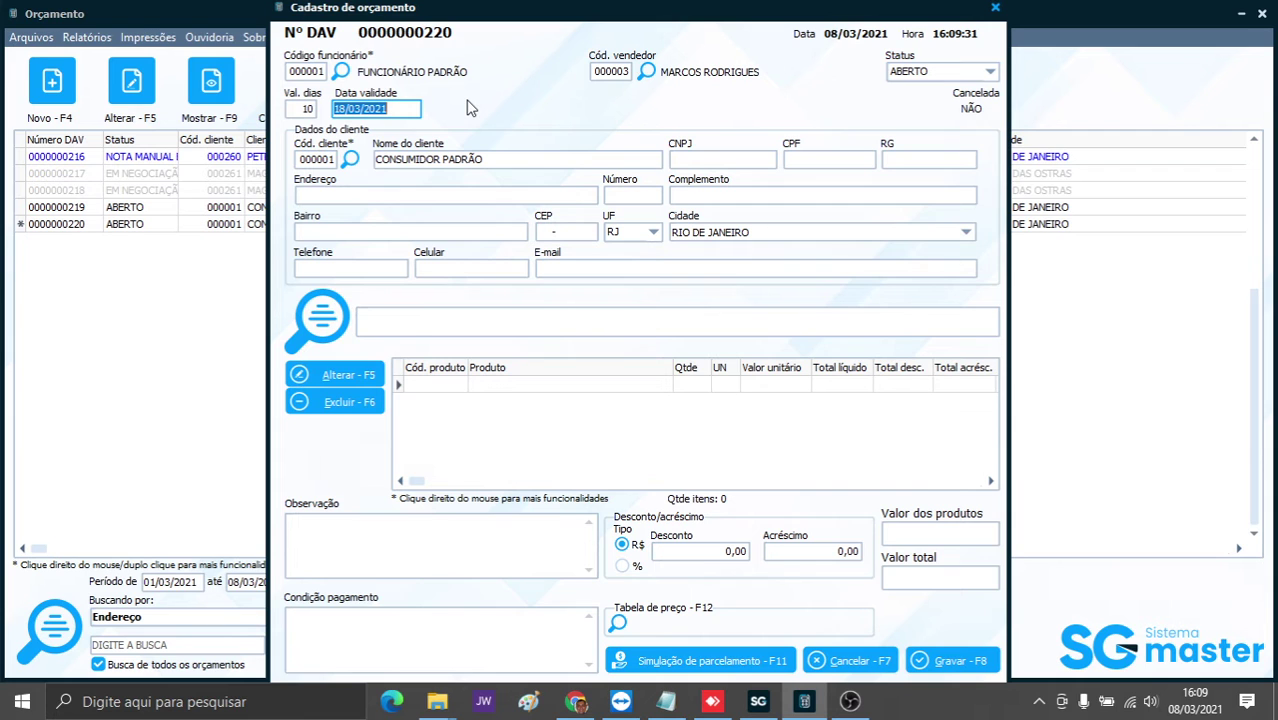
# - Load a registered client into the quote from the Cód. cliente search list
pyautogui.click(352, 162)
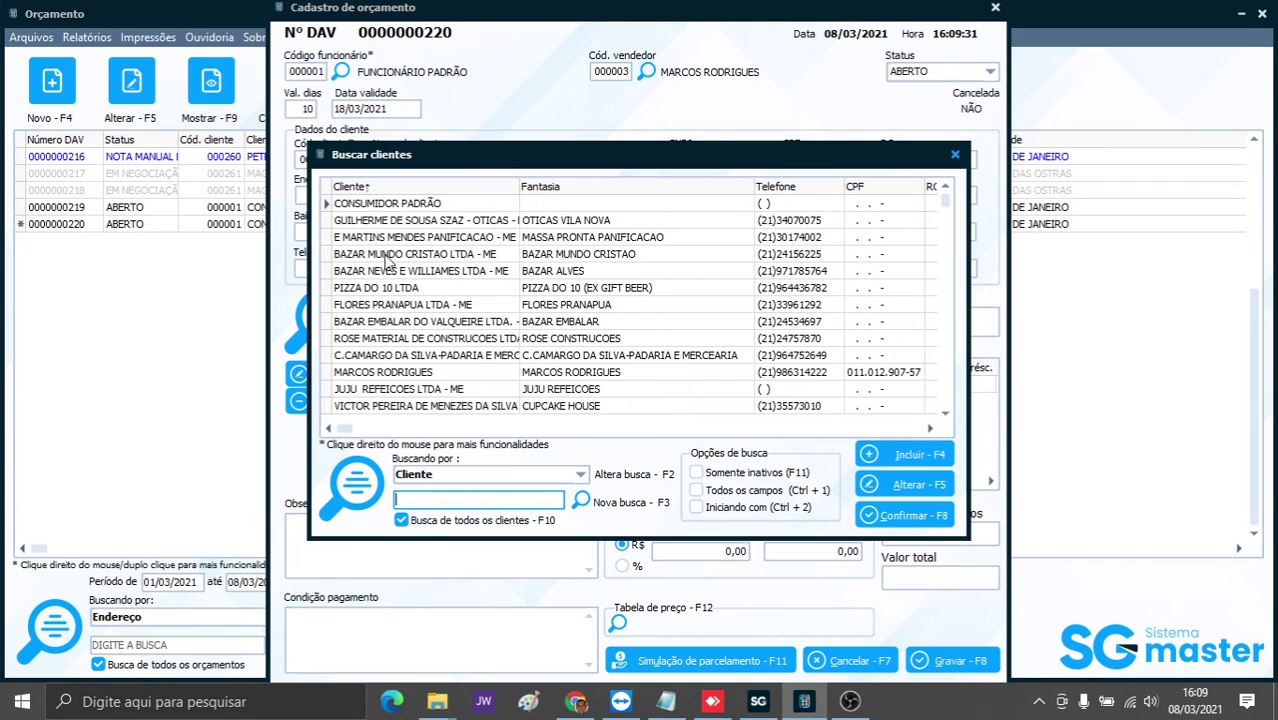
pyautogui.click(398, 290)
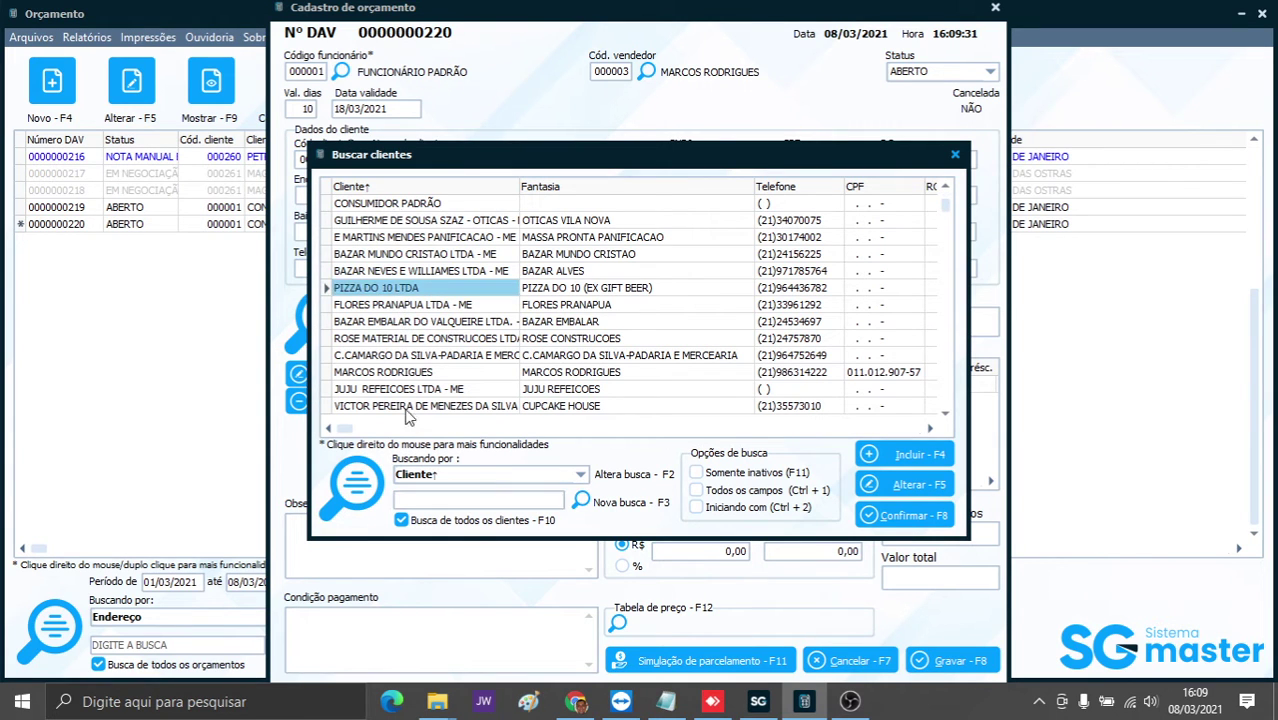
pyautogui.click(401, 373)
pyautogui.doubleClick(401, 373)
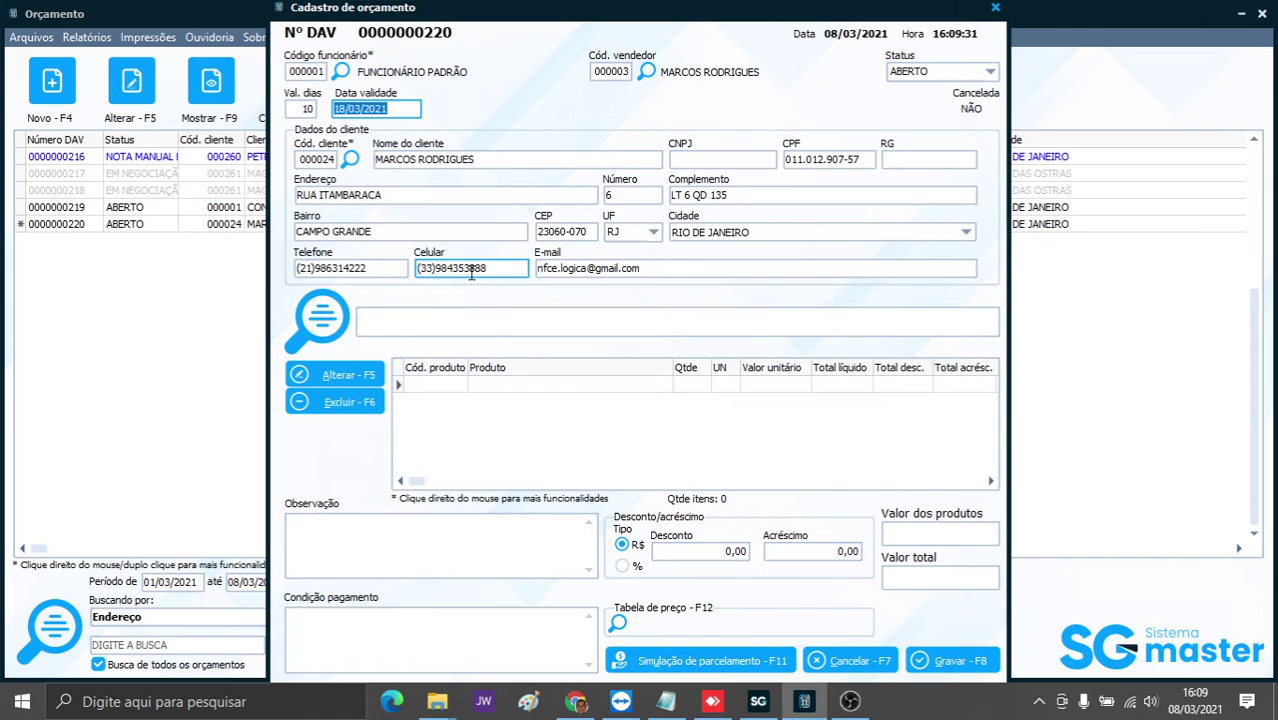
pyautogui.click(626, 323)
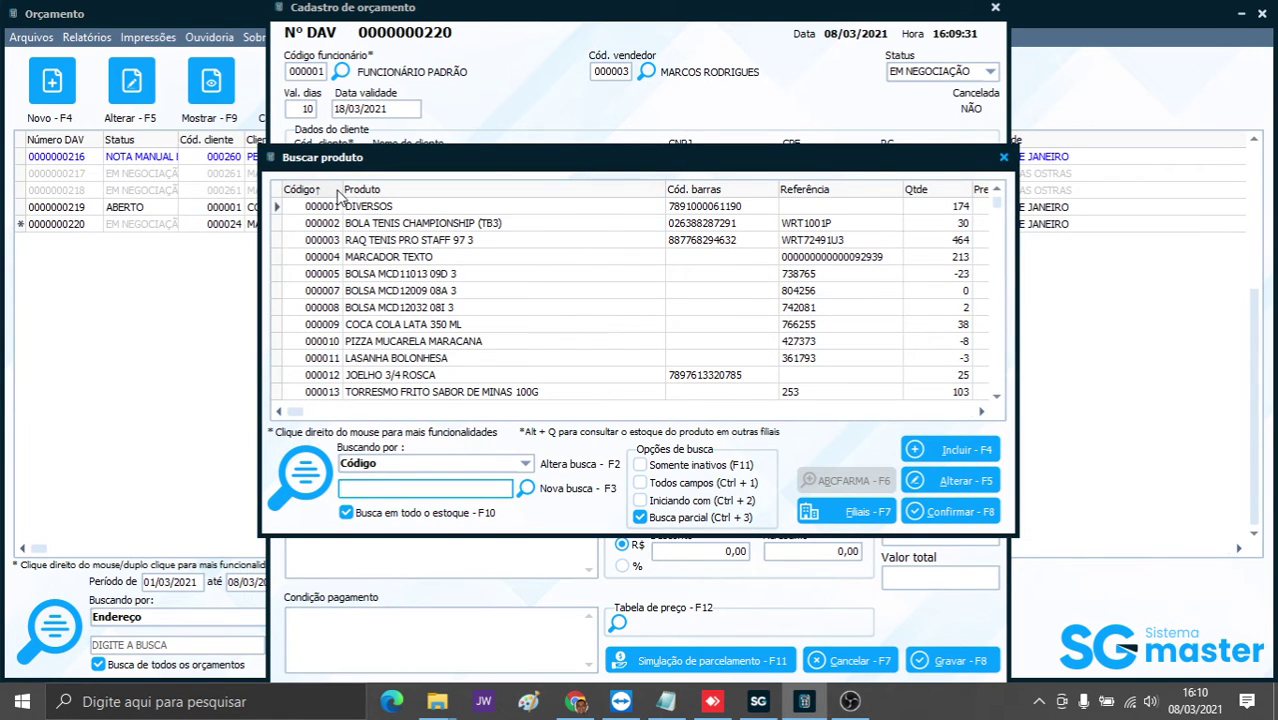
# - Add products 000503 harness, 000502 welding mask and 000501 welder kit, totalling 3.879,00
pyautogui.click(340, 189)
pyautogui.click(383, 258)
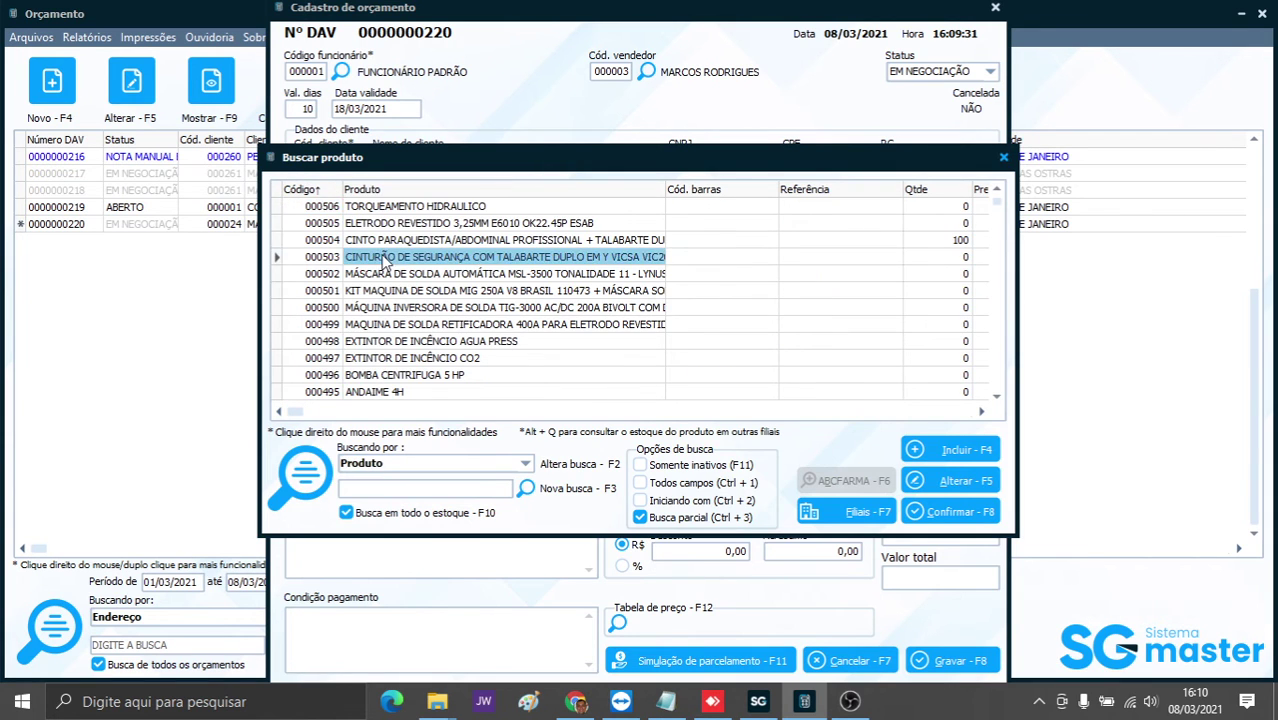
pyautogui.doubleClick(383, 258)
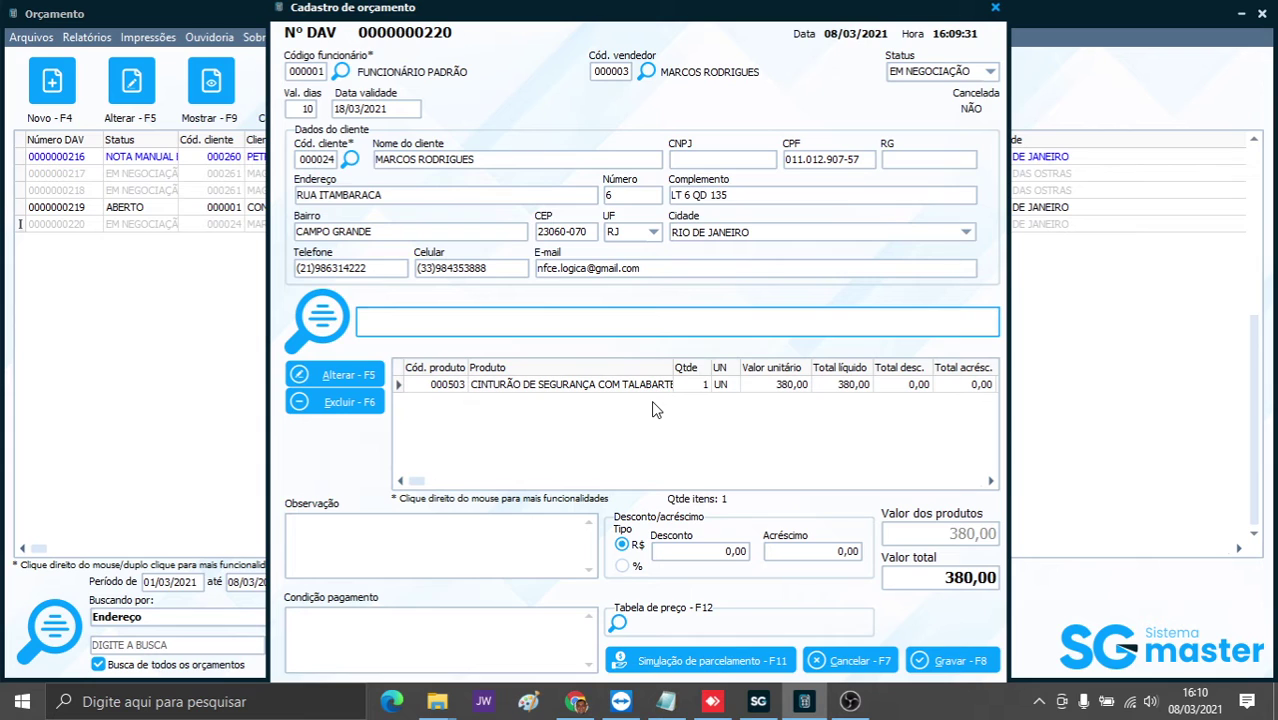
pyautogui.write('502')
pyautogui.press('Return')
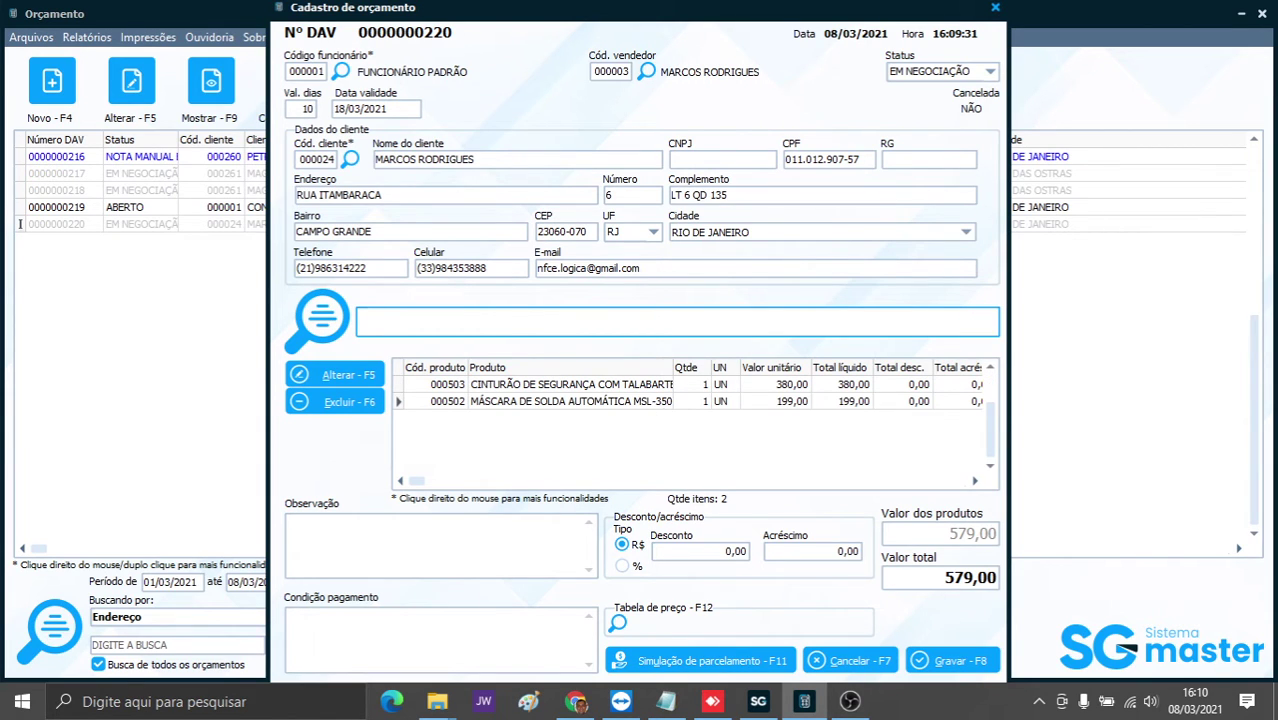
pyautogui.write('501')
pyautogui.press('Return')
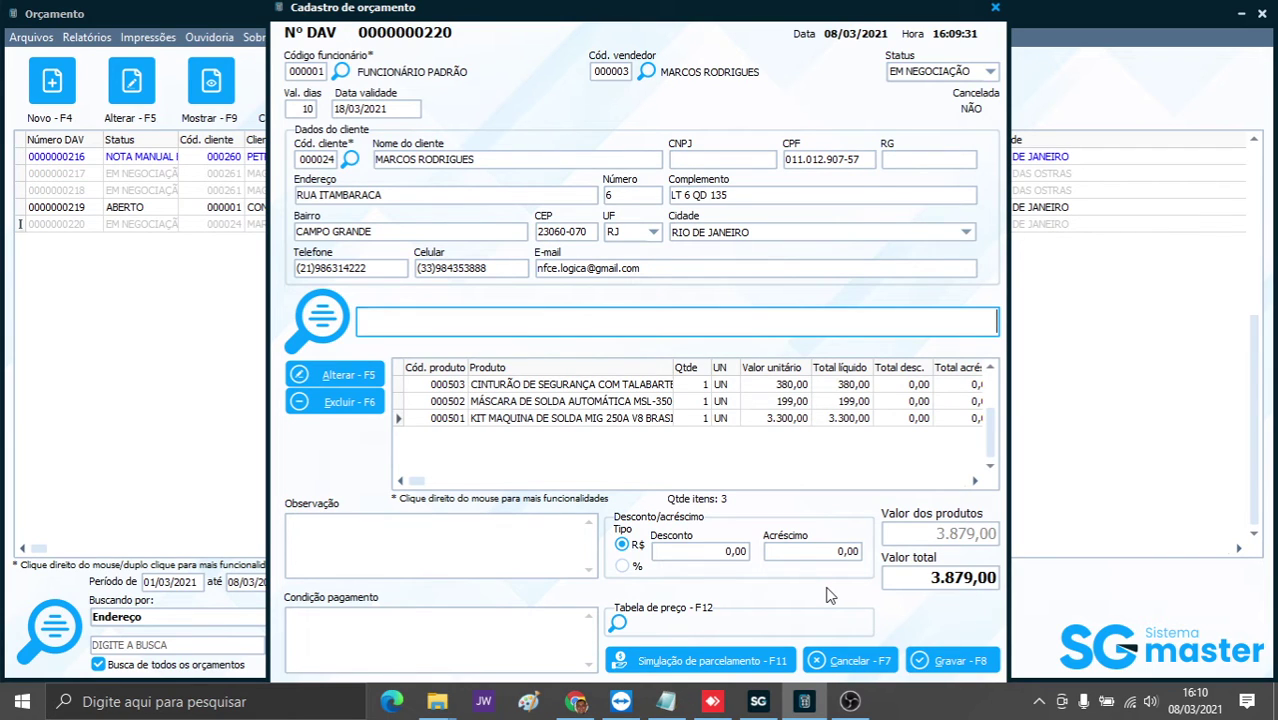
# - Open Visualização/alteração de valores for the items, authorizing with the supervisor login and password
pyautogui.rightClick(604, 403)
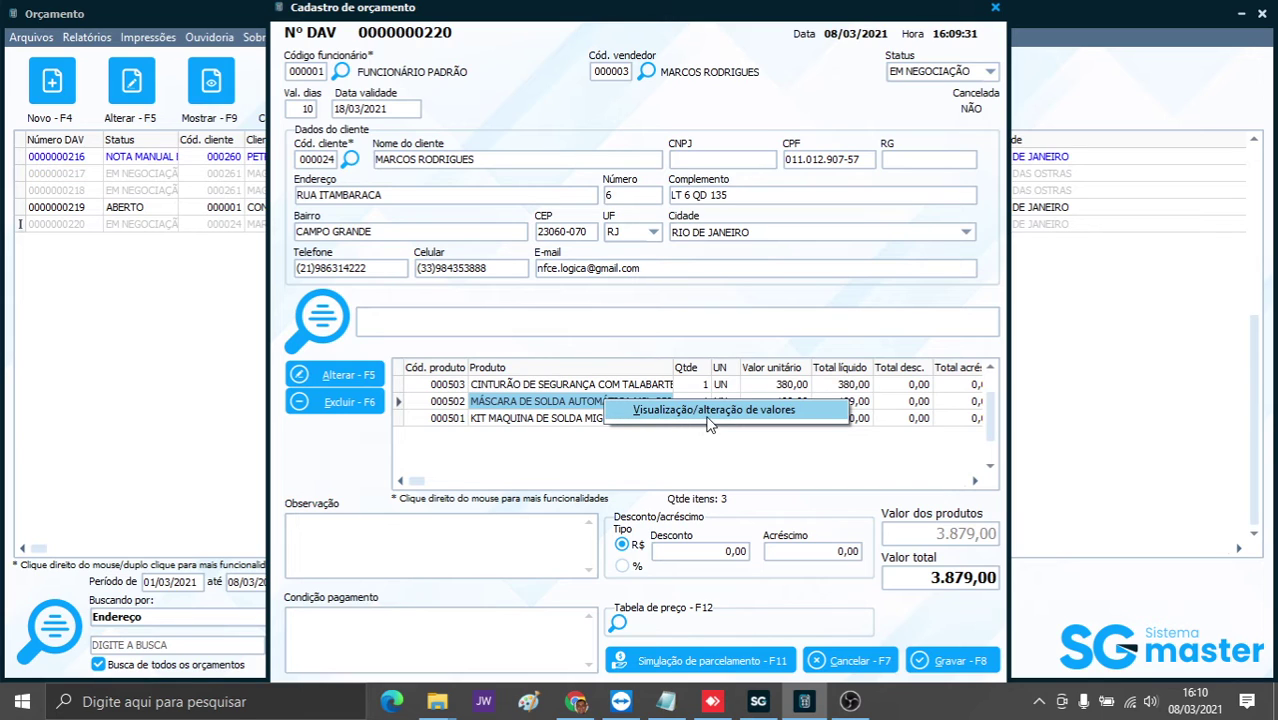
pyautogui.click(688, 414)
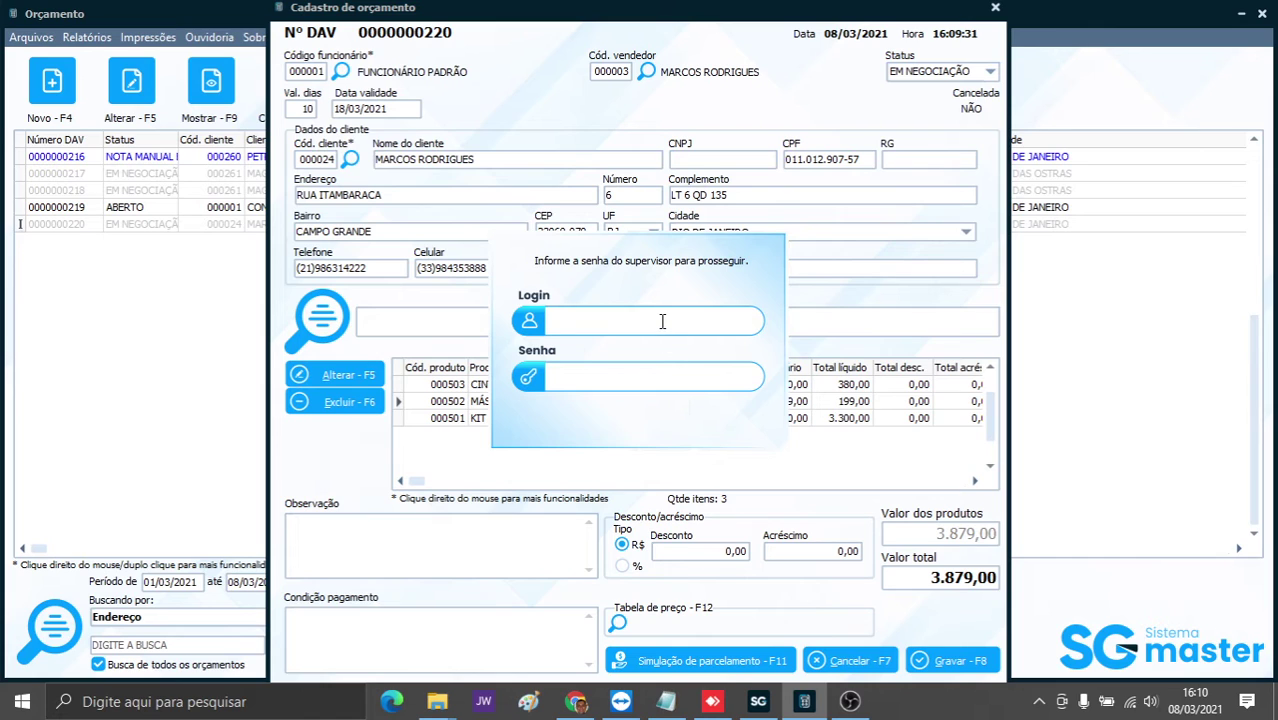
pyautogui.write('MARCOS')
pyautogui.press('Tab')
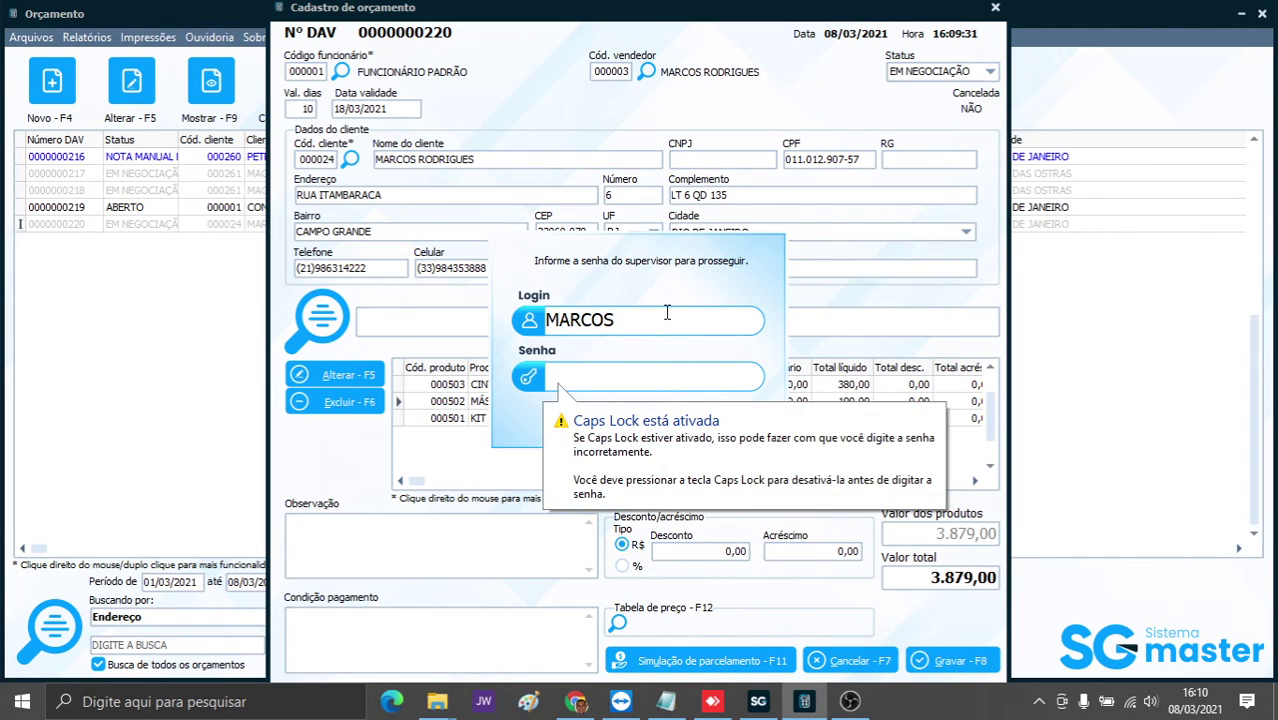
pyautogui.write('*****')
pyautogui.press('BackSpace')
pyautogui.press('BackSpace')
pyautogui.press('BackSpace')
pyautogui.press('BackSpace')
pyautogui.press('BackSpace')
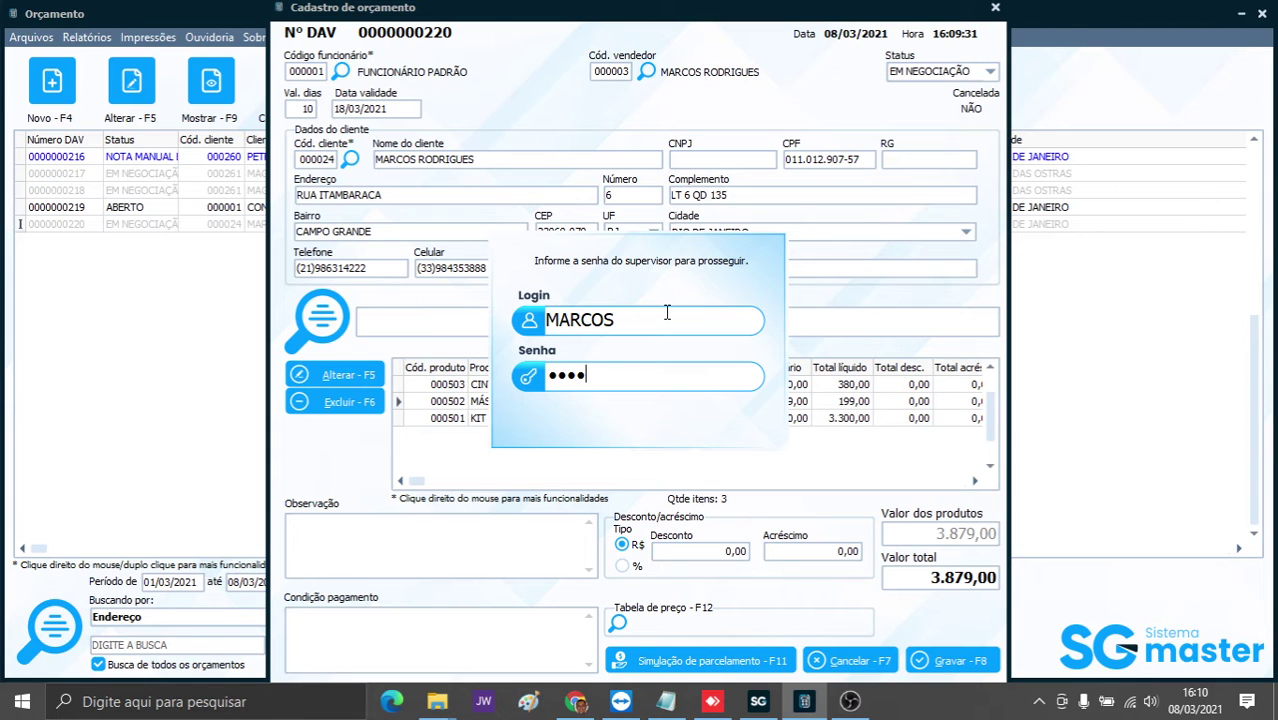
pyautogui.write('****')
pyautogui.press('Return')
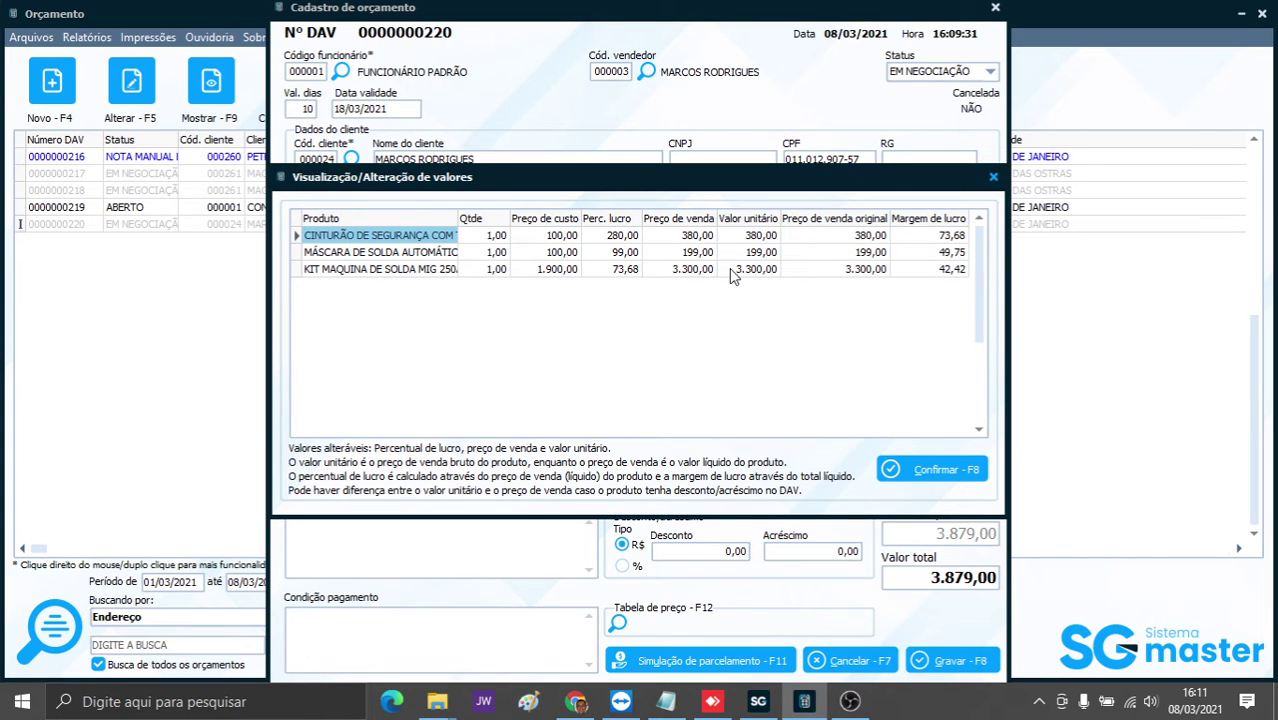
# - Step through the grid's cost, sale price and unit value cells to the mask's profit percentage
pyautogui.click(555, 240)
pyautogui.click(559, 272)
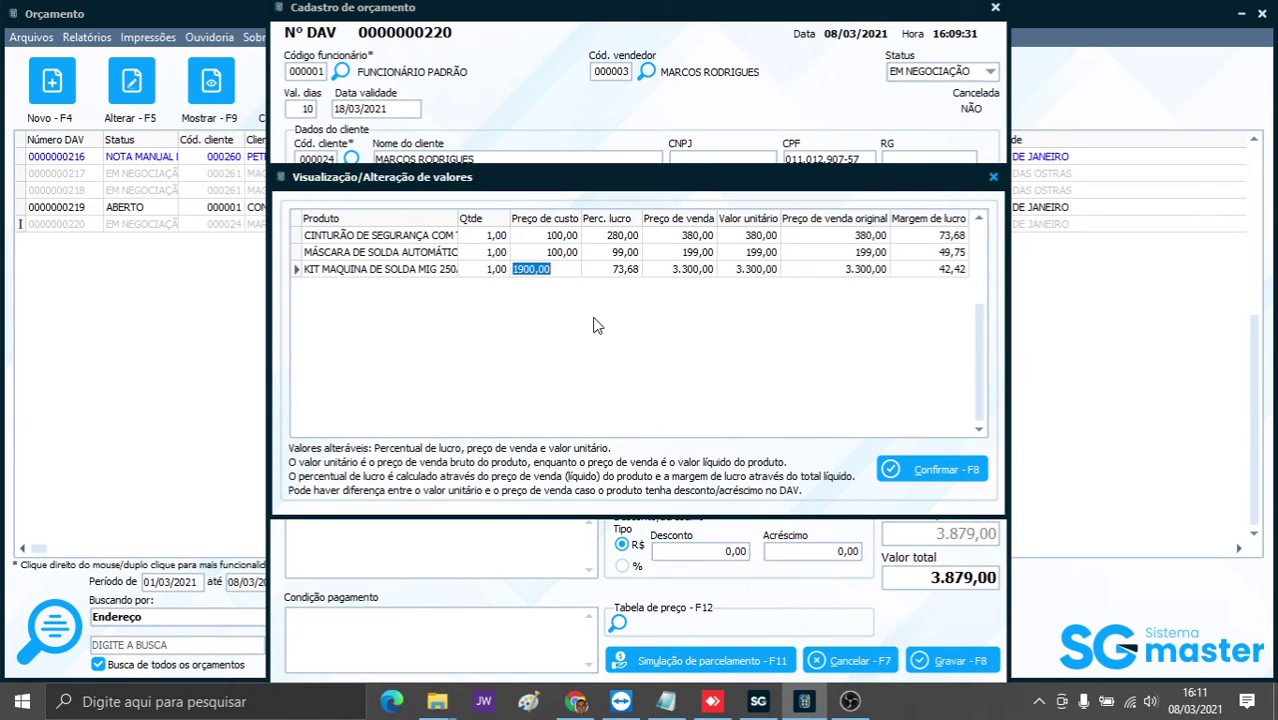
pyautogui.click(660, 255)
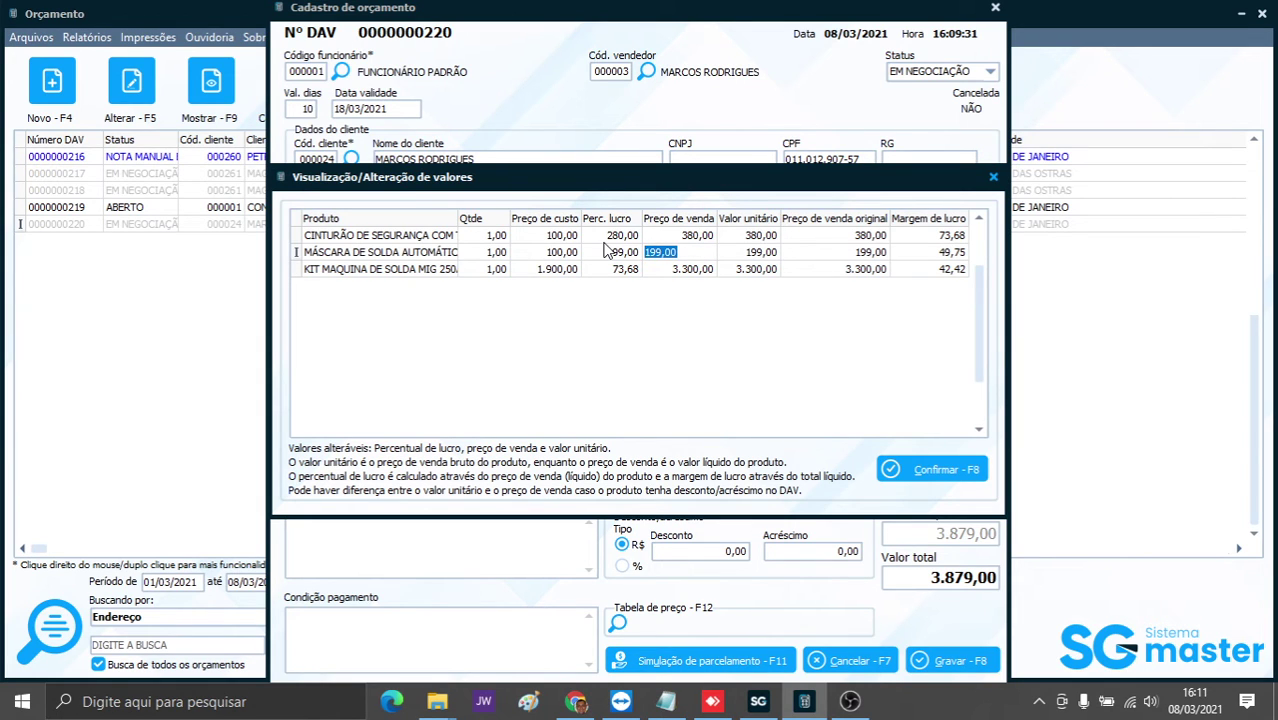
pyautogui.click(760, 238)
pyautogui.click(760, 252)
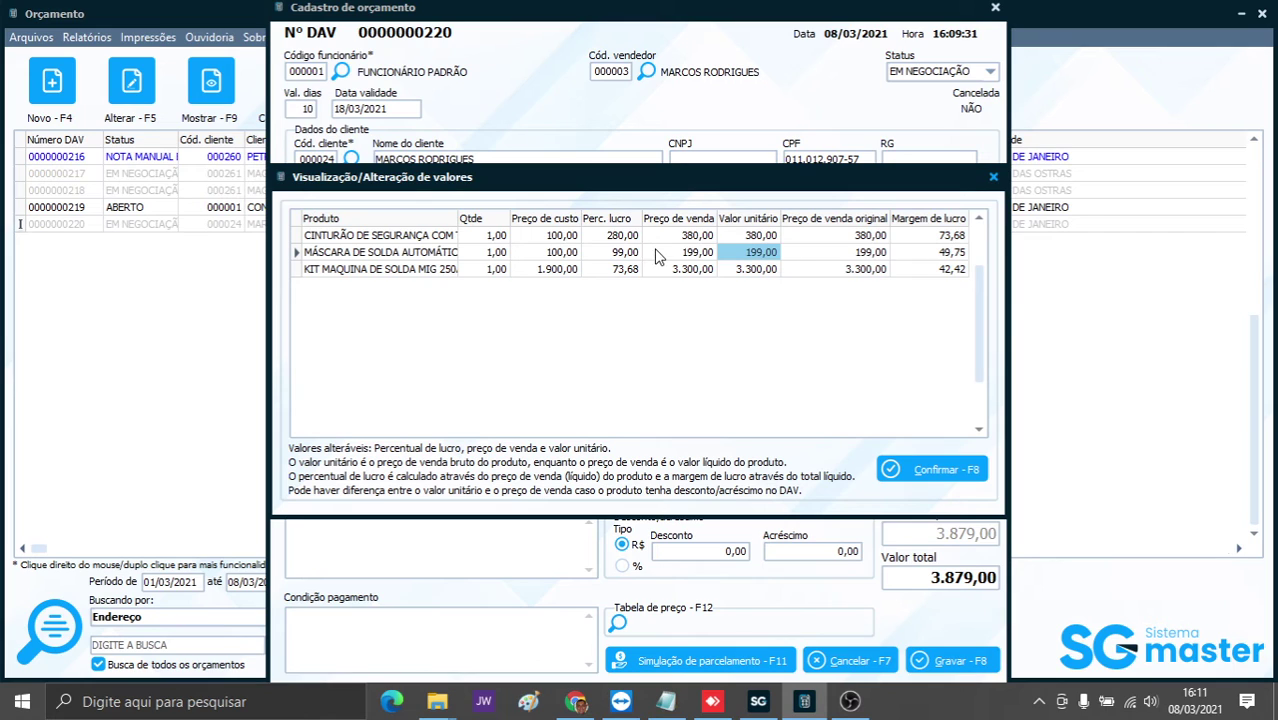
pyautogui.click(606, 259)
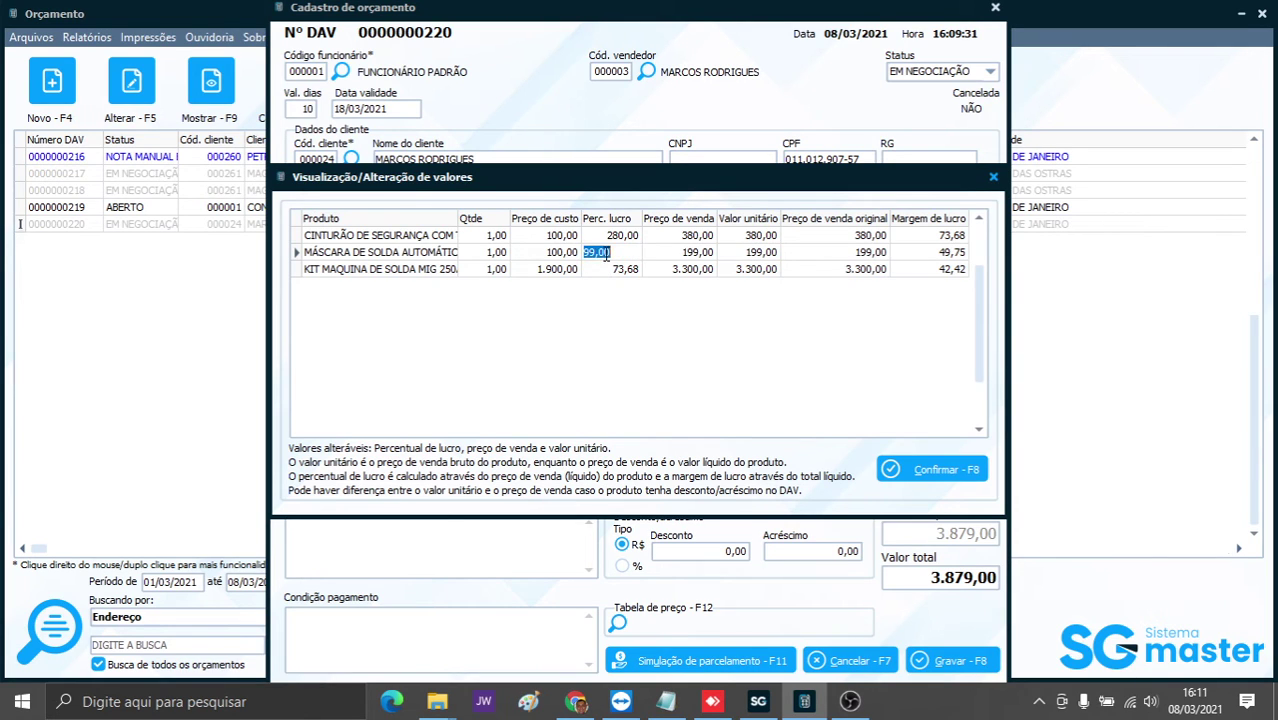
# - Set profit percentages to 100 for mask and harness, 50 for the kit, and readjust the DAV
pyautogui.write('150')
pyautogui.press('Return')
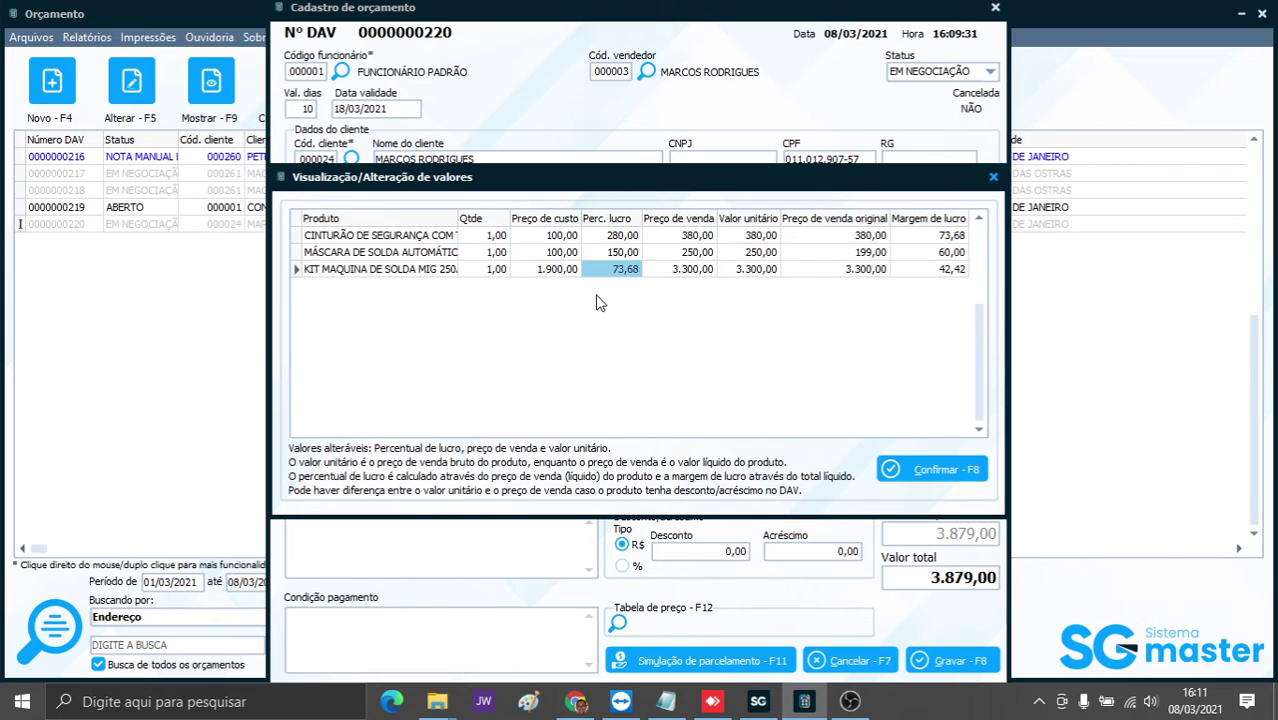
pyautogui.click(596, 268)
pyautogui.write('50')
pyautogui.press('Return')
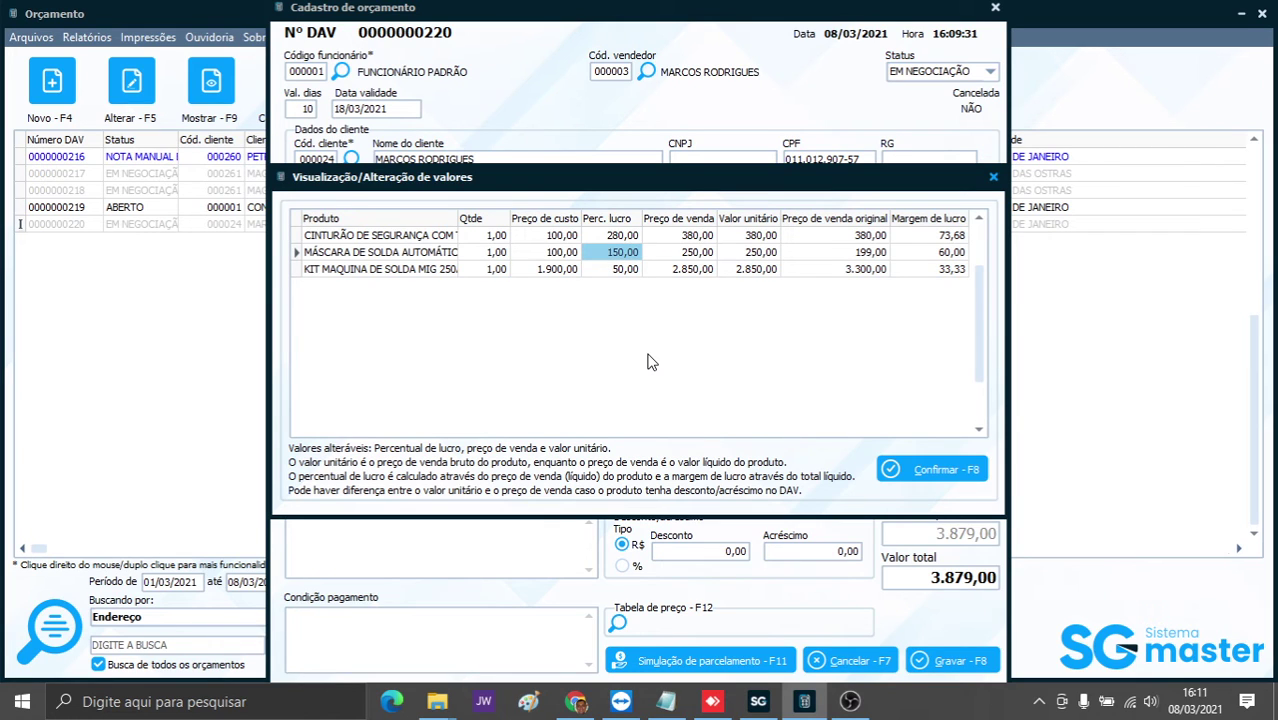
pyautogui.write('100')
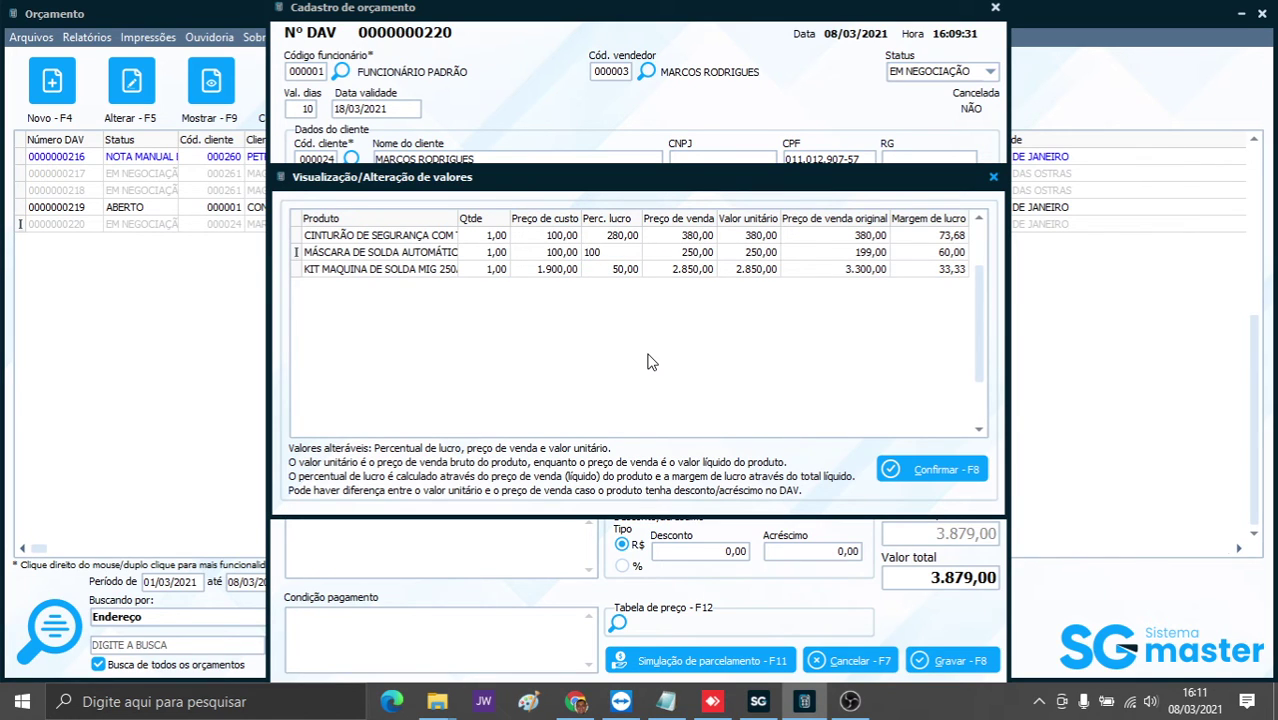
pyautogui.press('Return')
pyautogui.write('100')
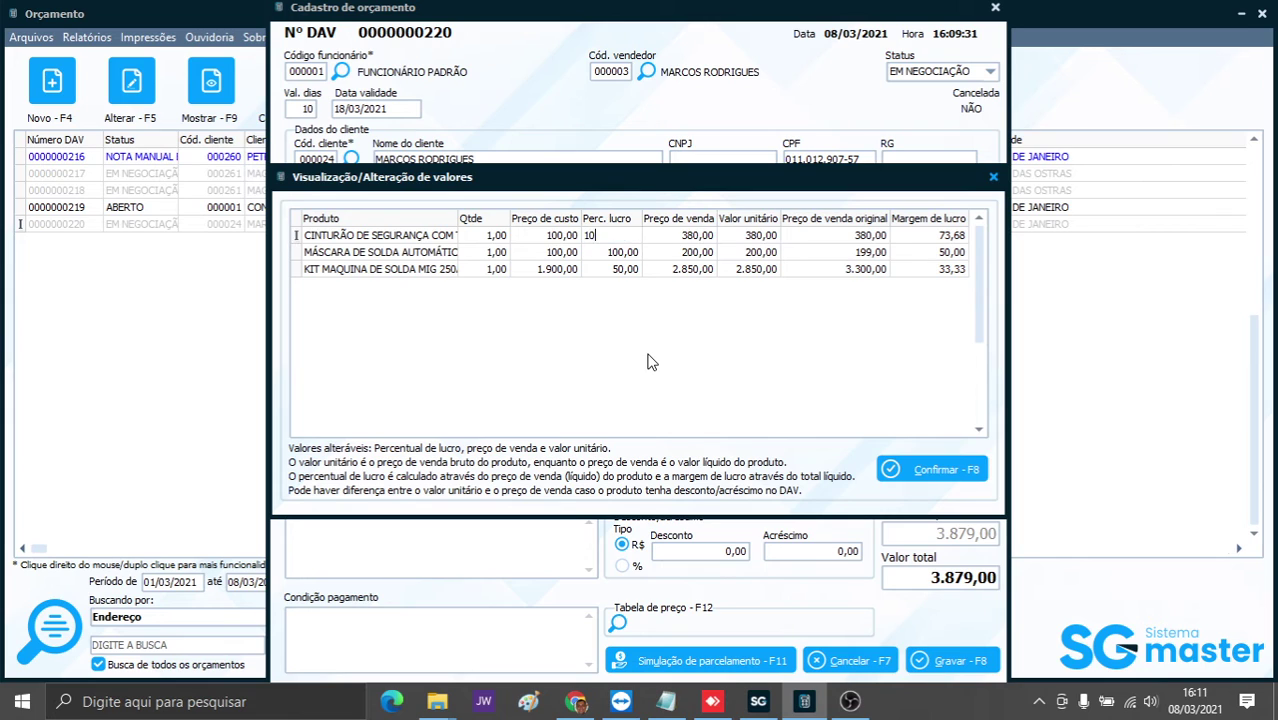
pyautogui.press('Return')
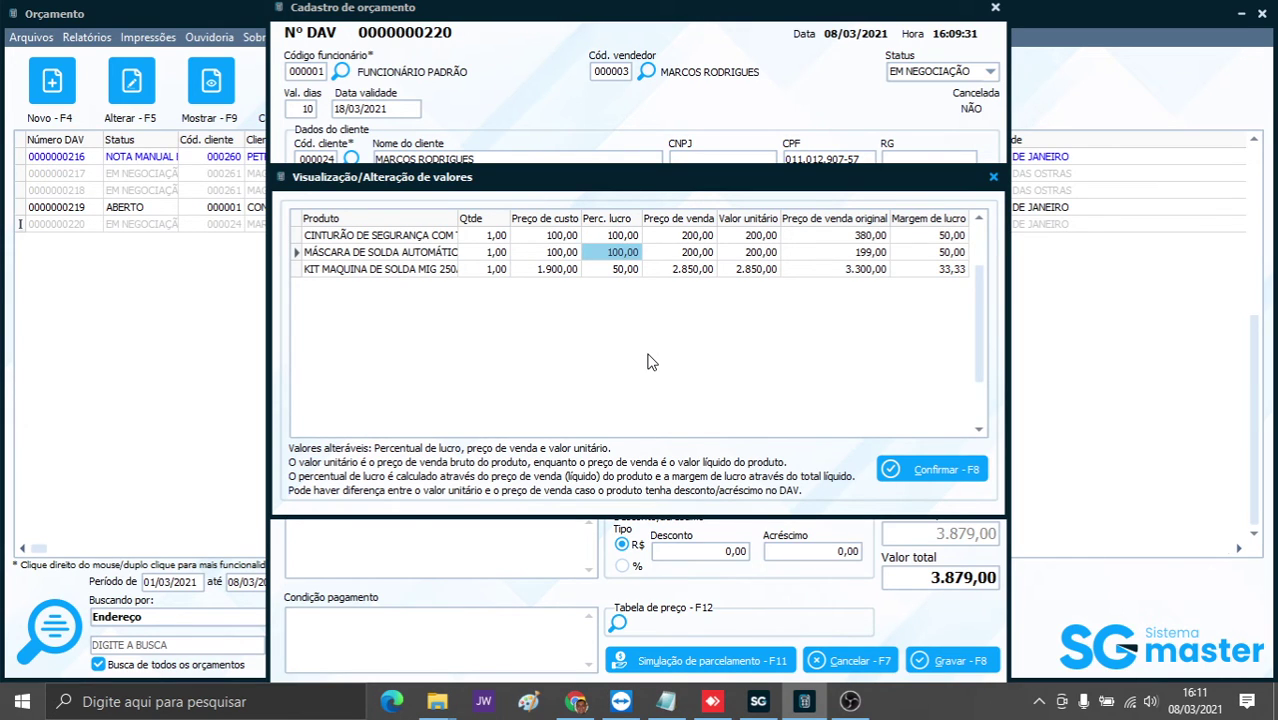
pyautogui.click(928, 474)
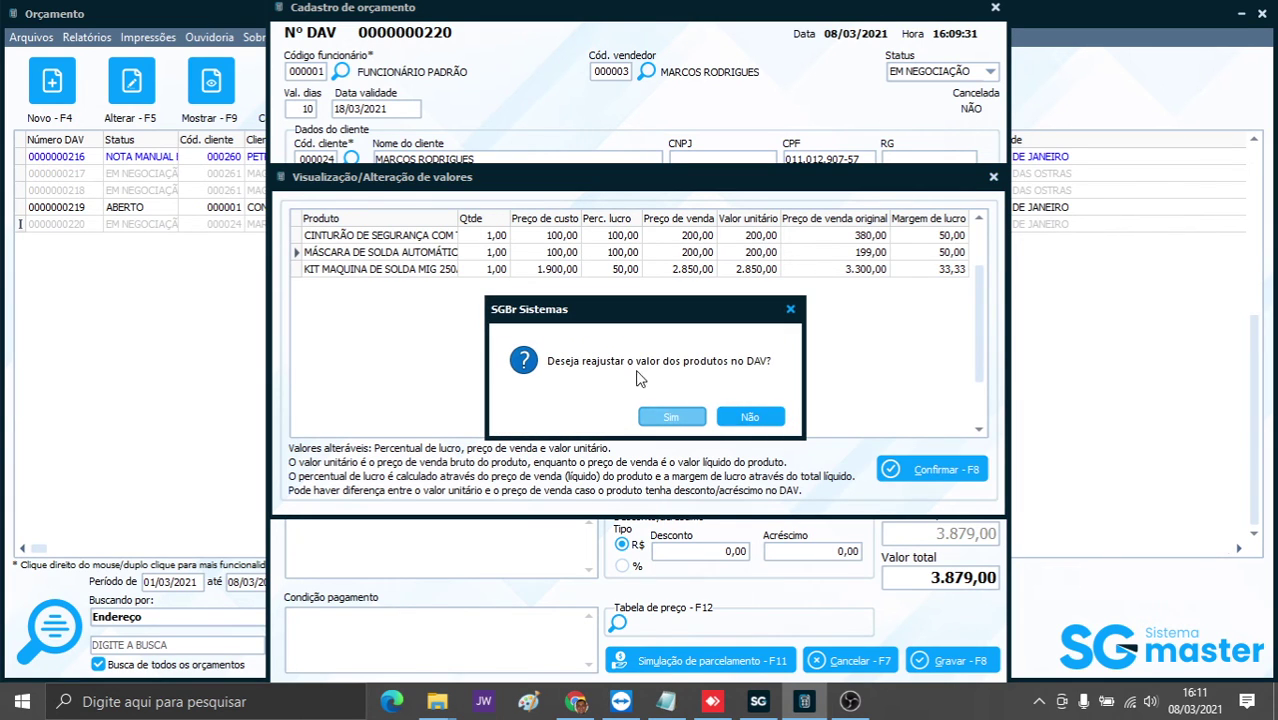
pyautogui.click(667, 416)
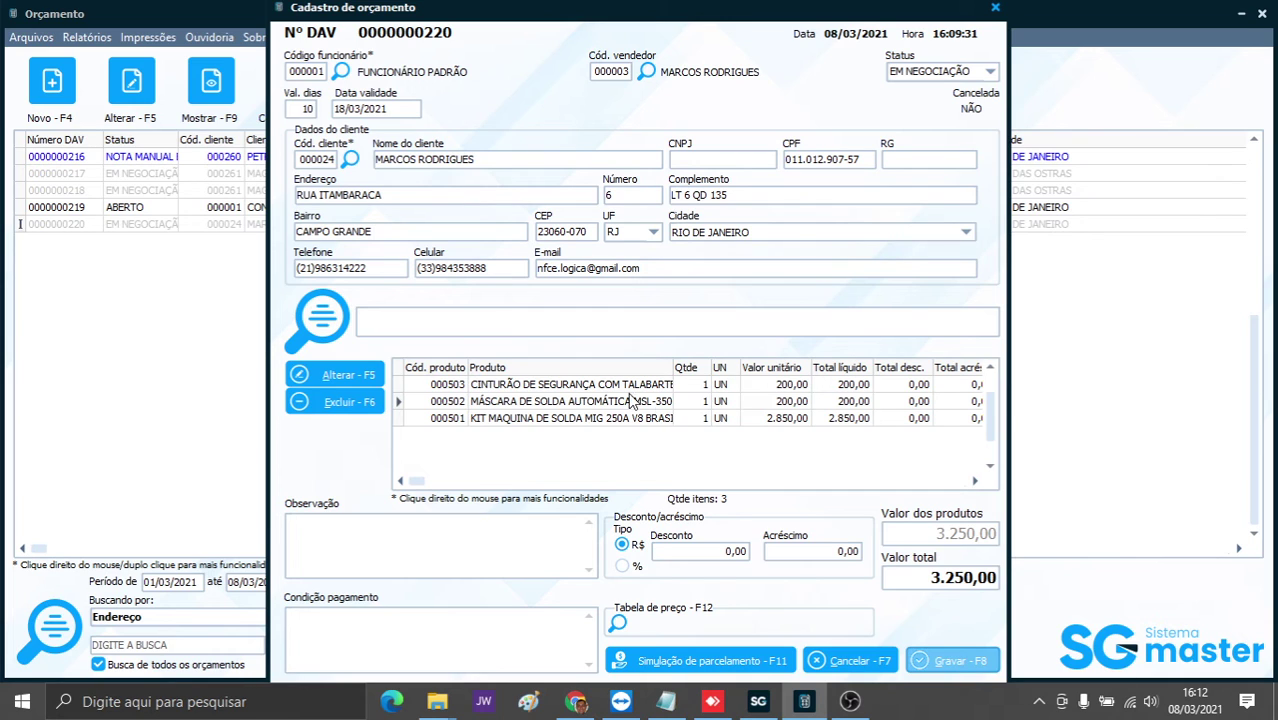
# - Reopen item values from item 000502 and enter the supervisor login and password
pyautogui.rightClick(588, 402)
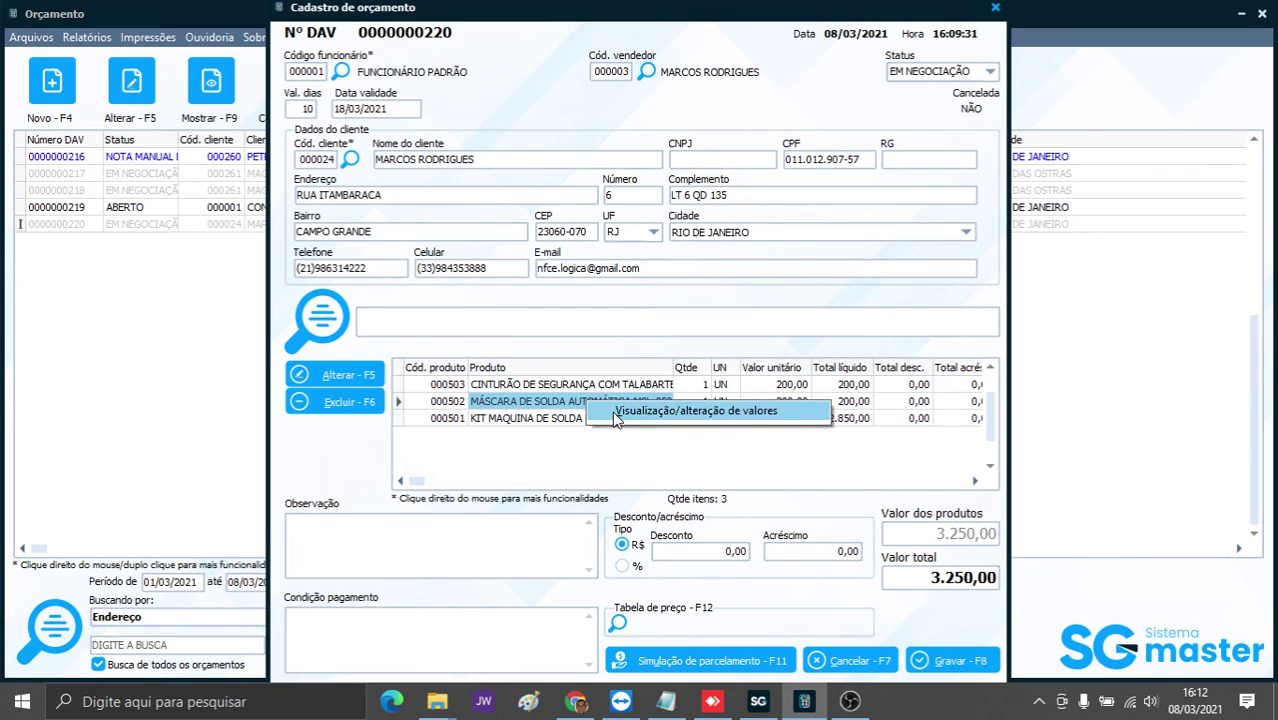
pyautogui.click(613, 417)
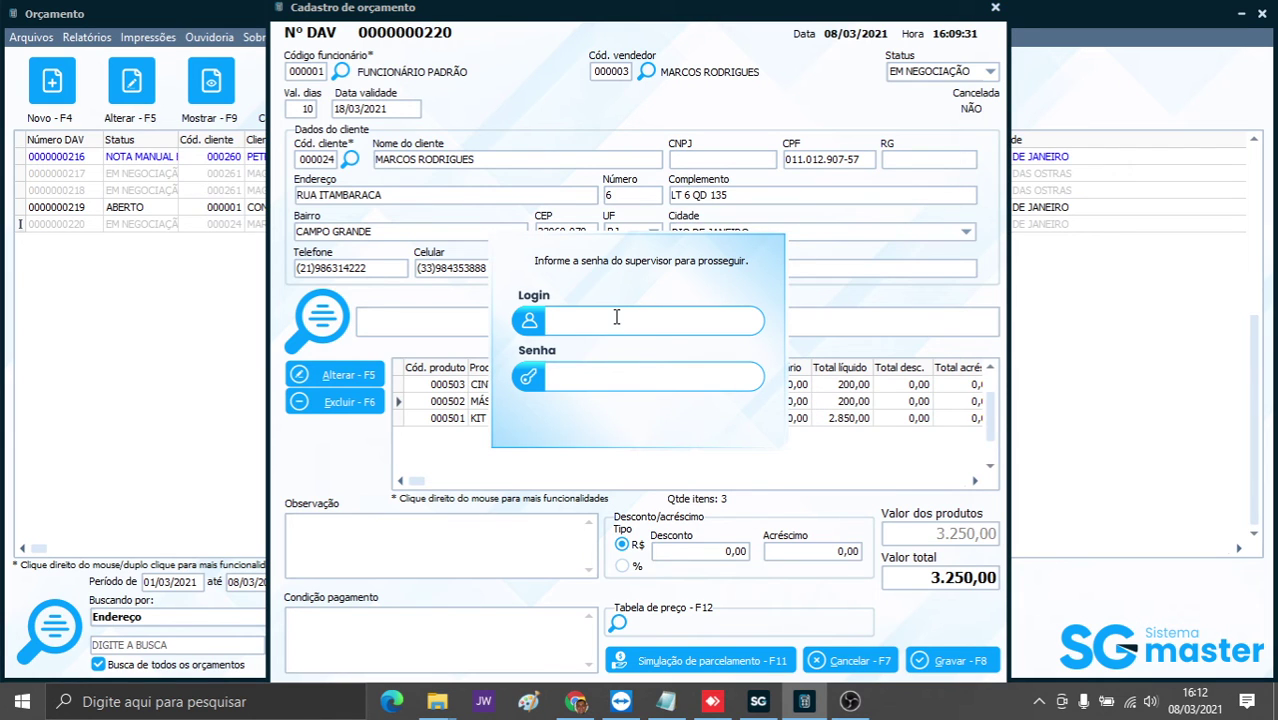
pyautogui.write('MARCOS')
pyautogui.press('Tab')
pyautogui.write('1234')
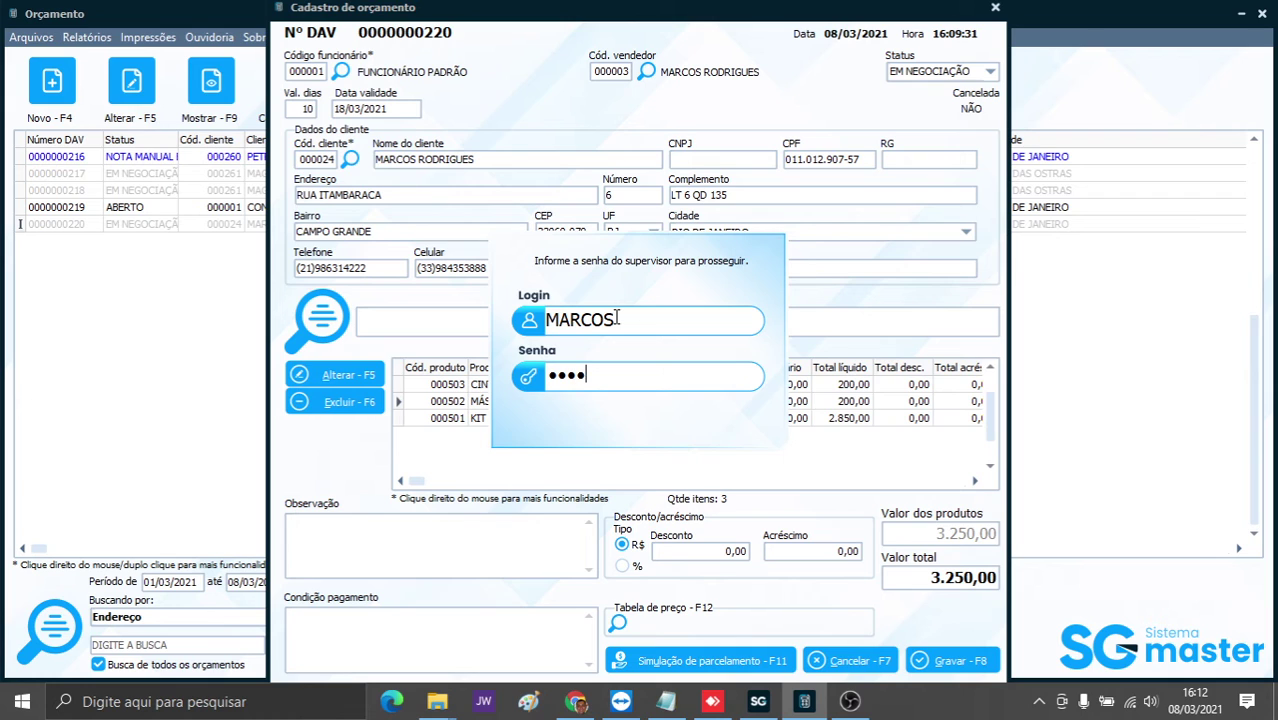
pyautogui.press('Return')
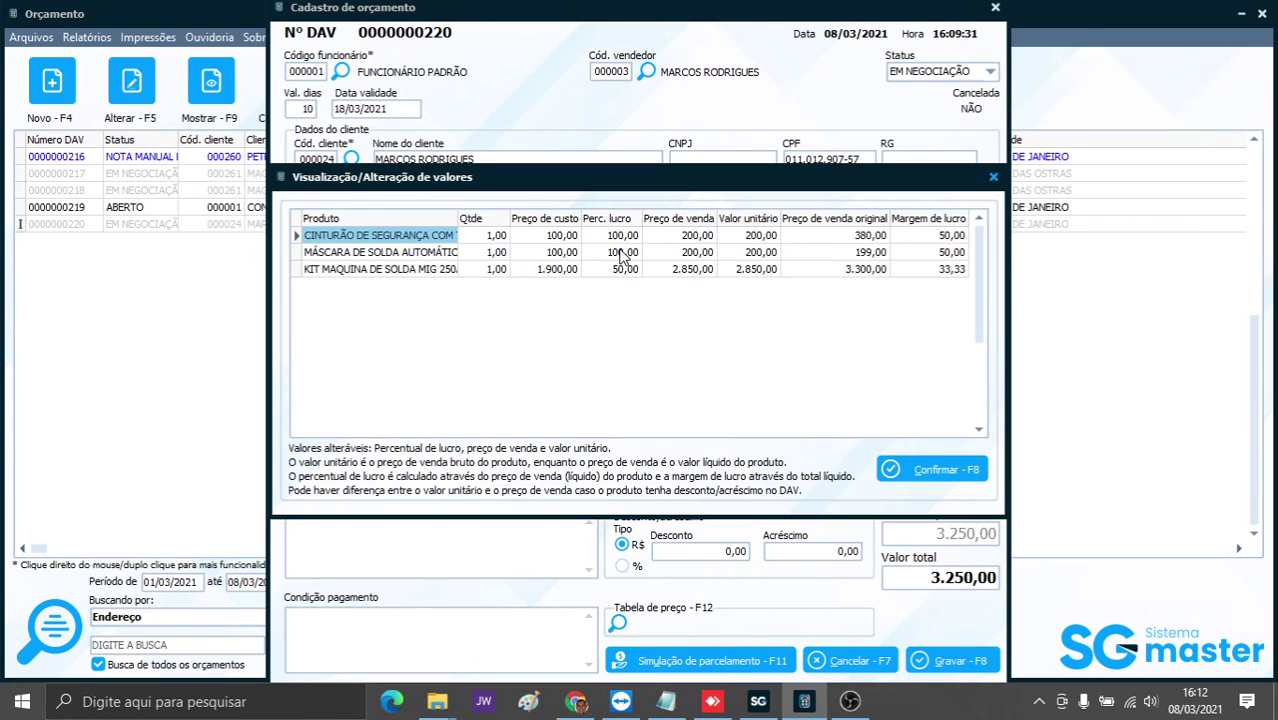
# - Set profit percentages to 70 for the mask, 80 for the harness, 30 for the kit, and readjust
pyautogui.click(614, 254)
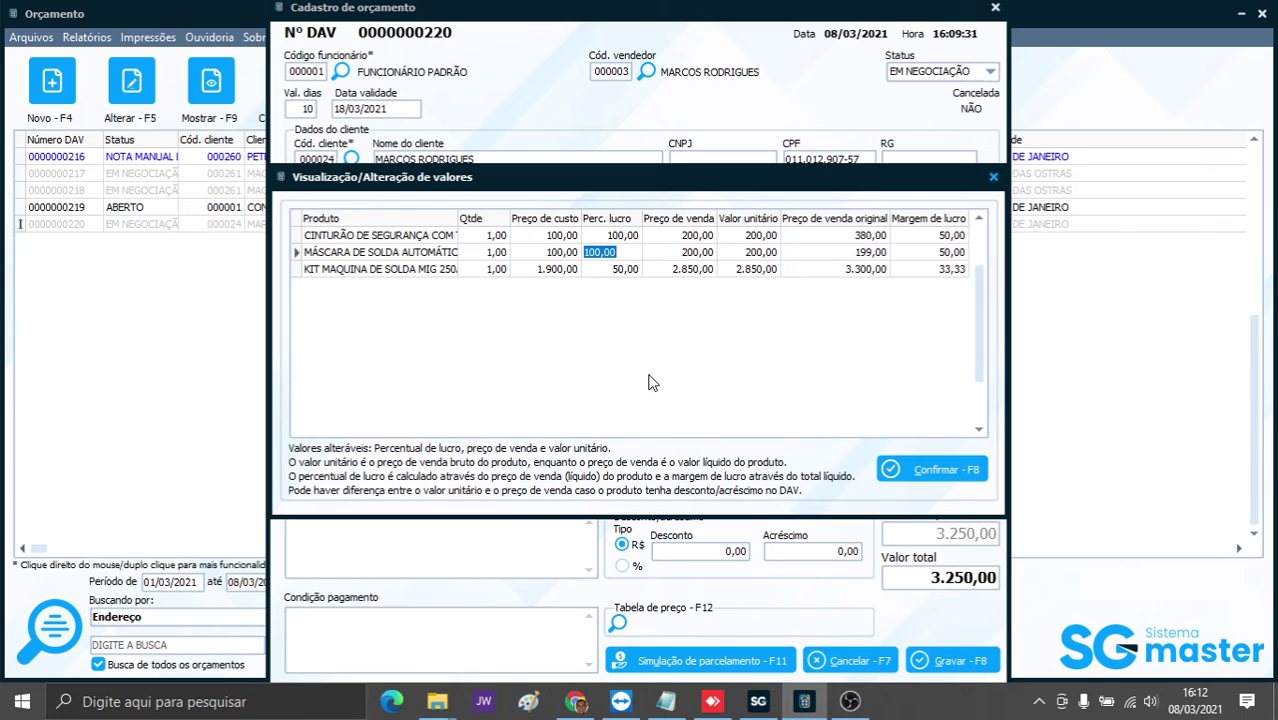
pyautogui.write('70')
pyautogui.press('Up')
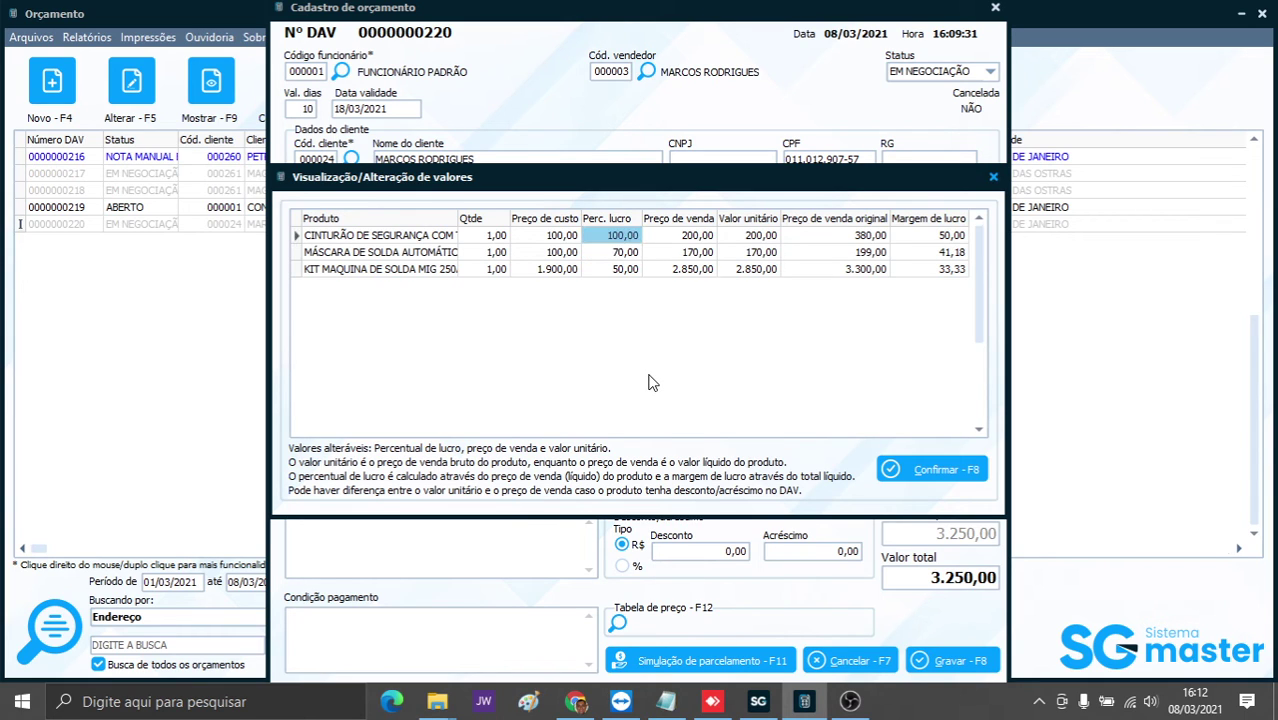
pyautogui.write('80')
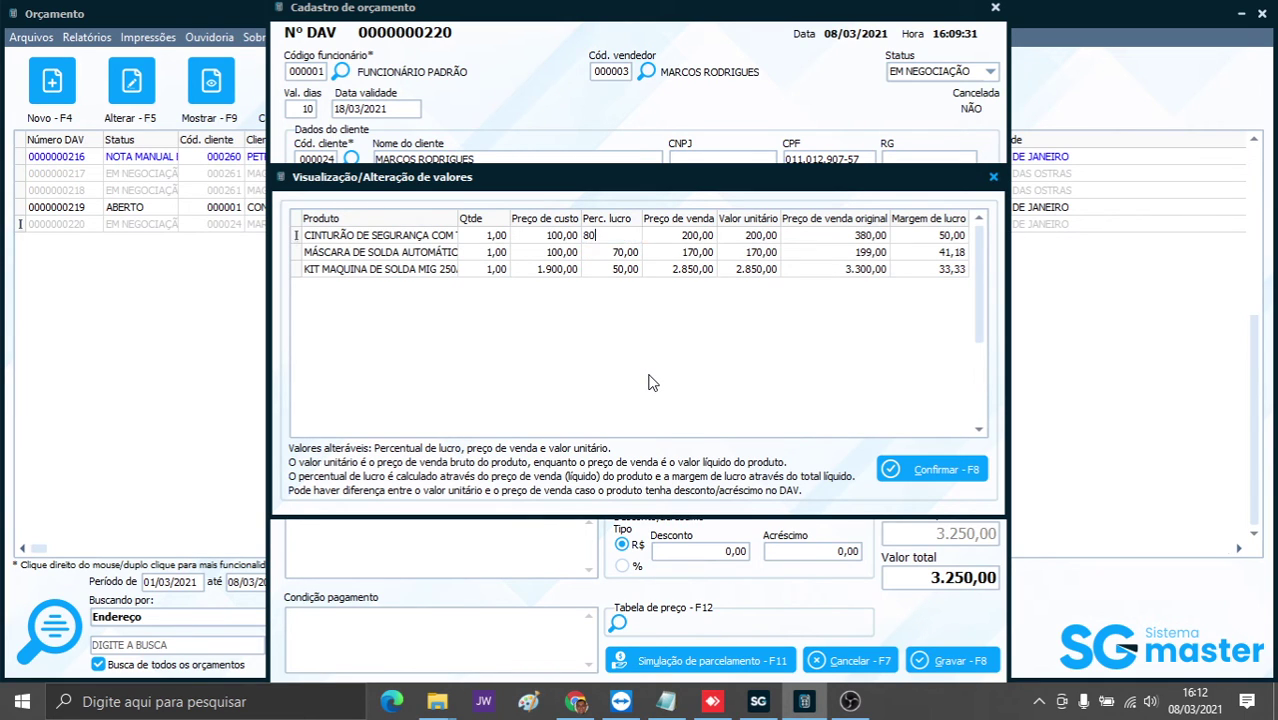
pyautogui.press('Down')
pyautogui.press('Down')
pyautogui.write('30')
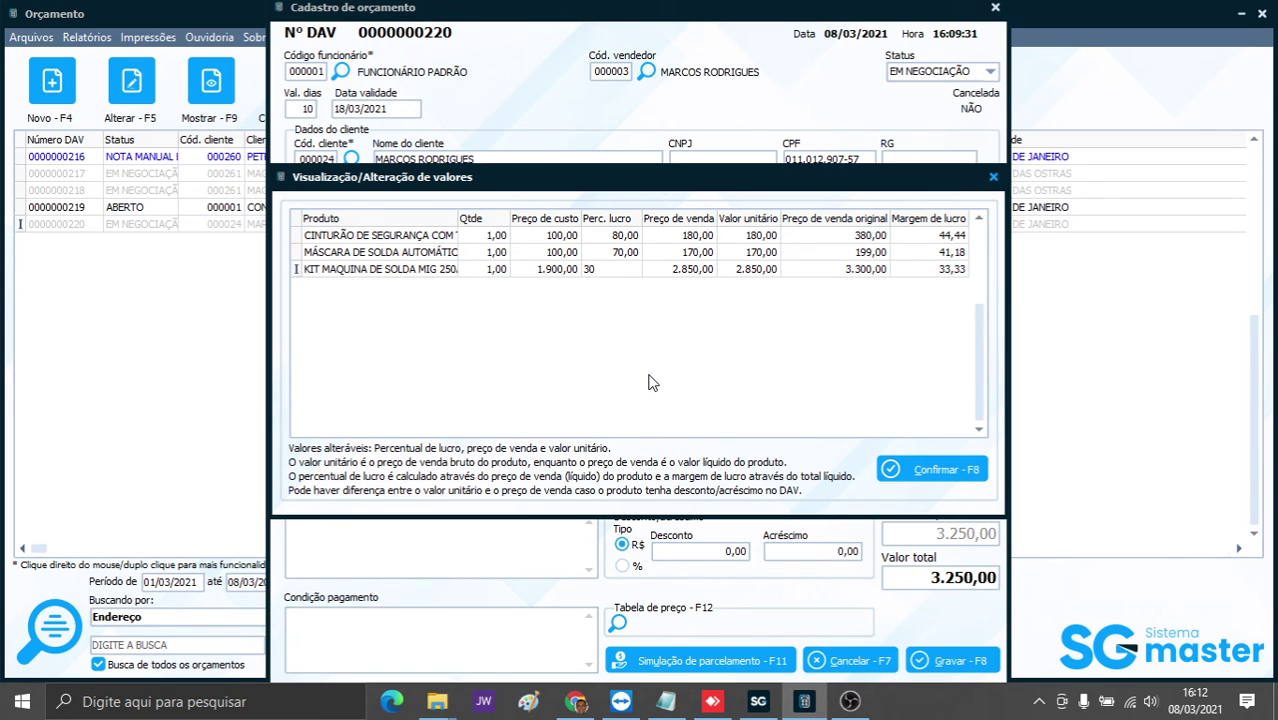
pyautogui.press('Up')
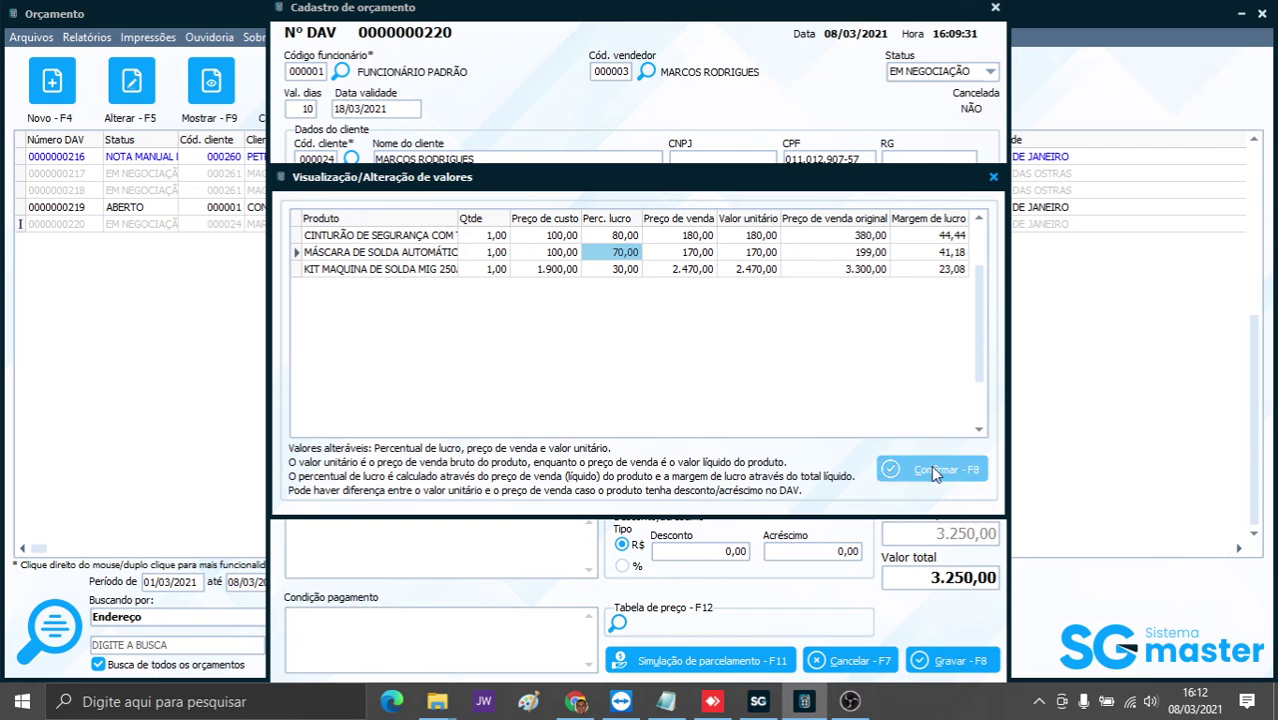
pyautogui.click(931, 466)
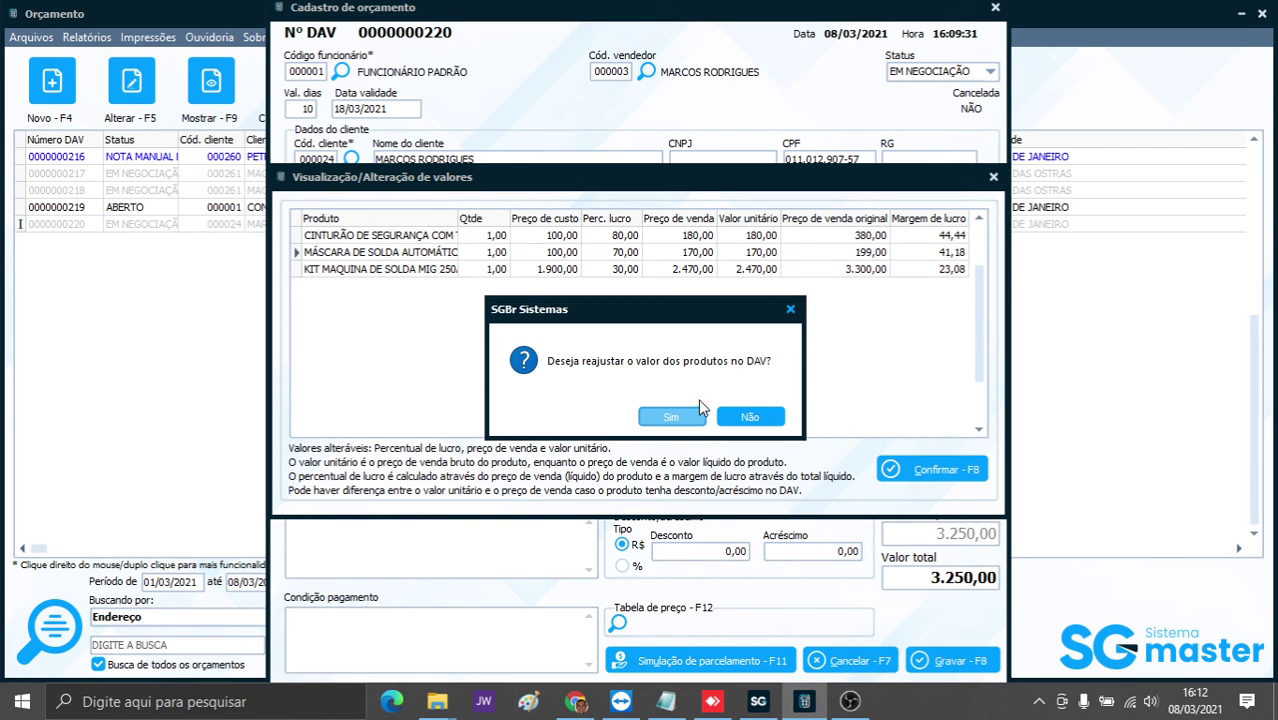
pyautogui.click(674, 417)
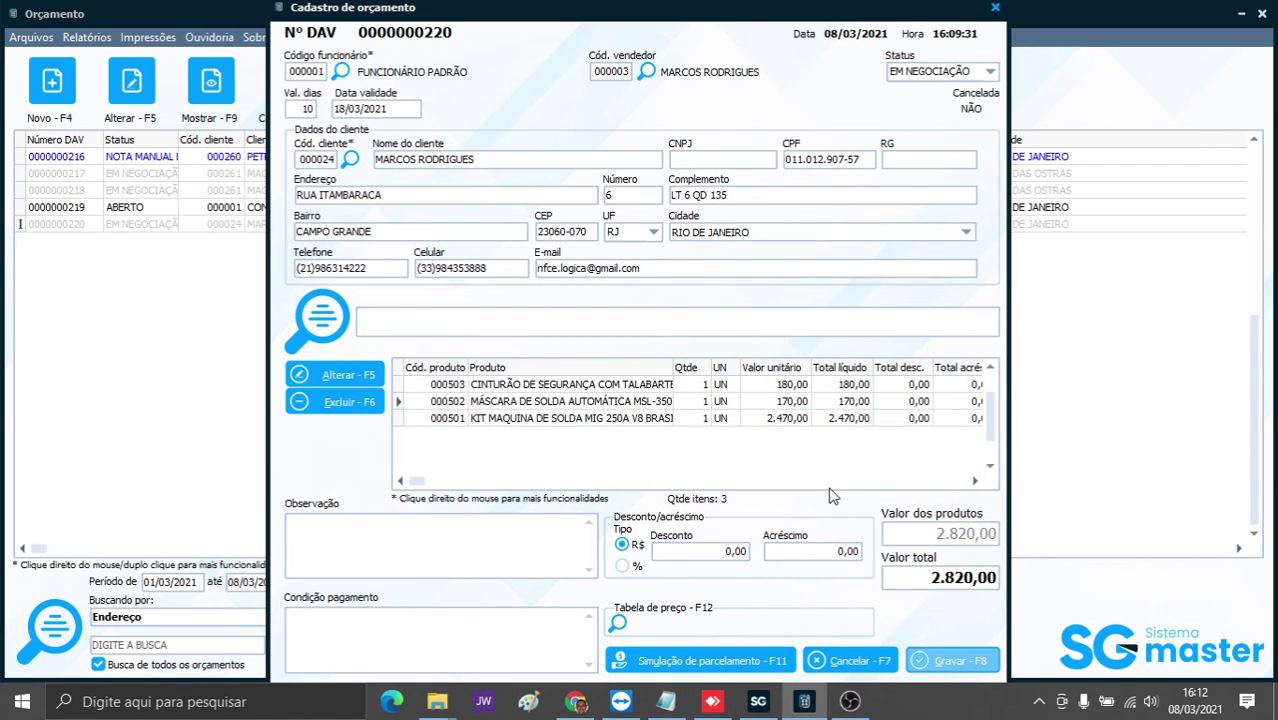
pyautogui.click(951, 664)
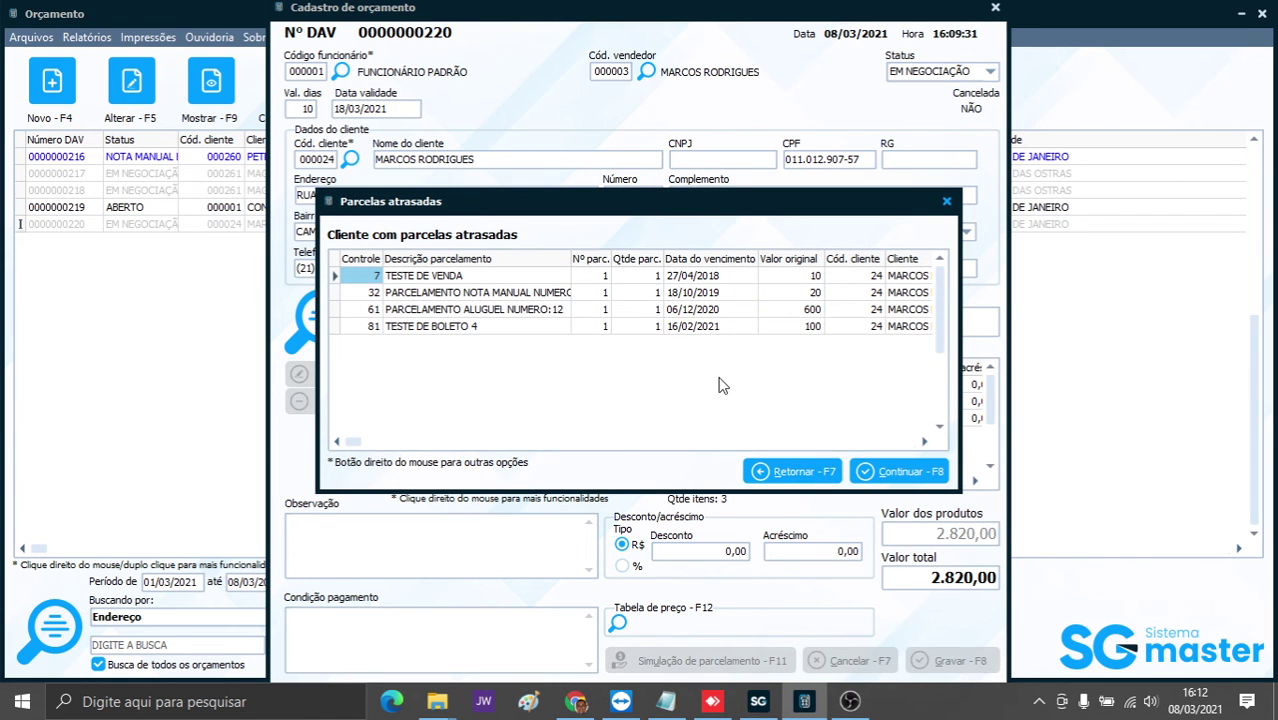
pyautogui.click(898, 475)
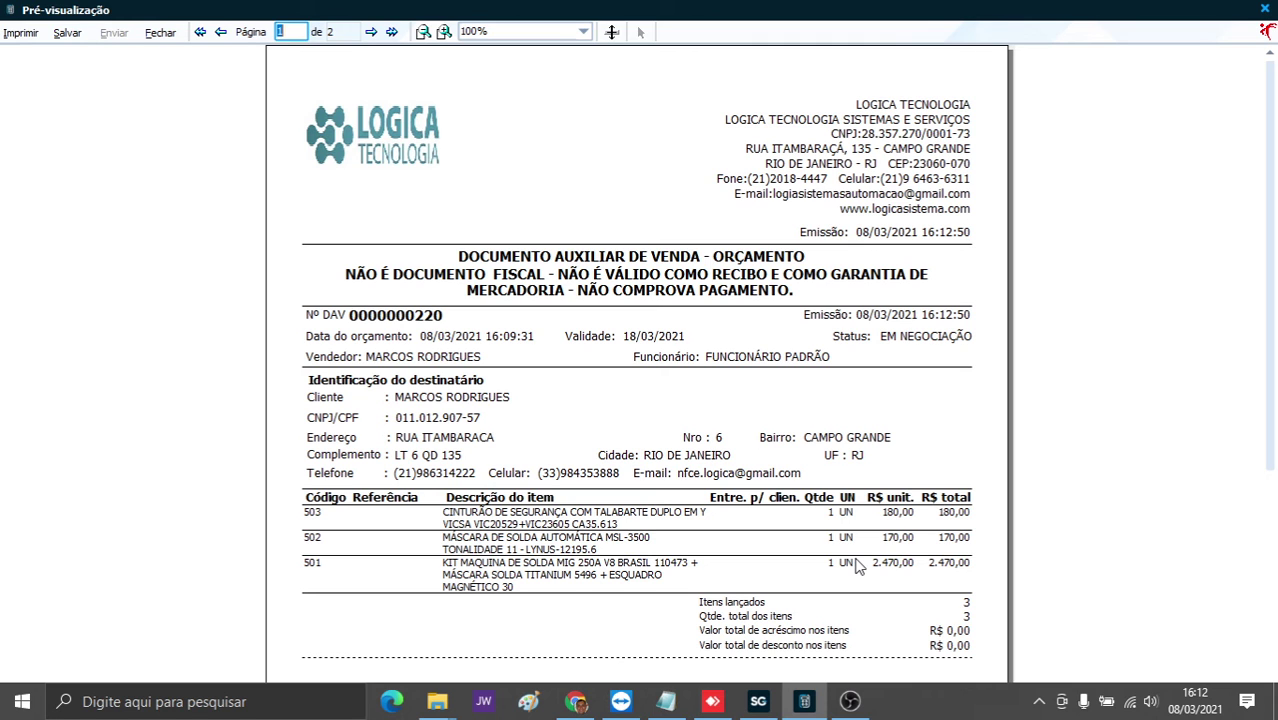
pyautogui.click(1265, 10)
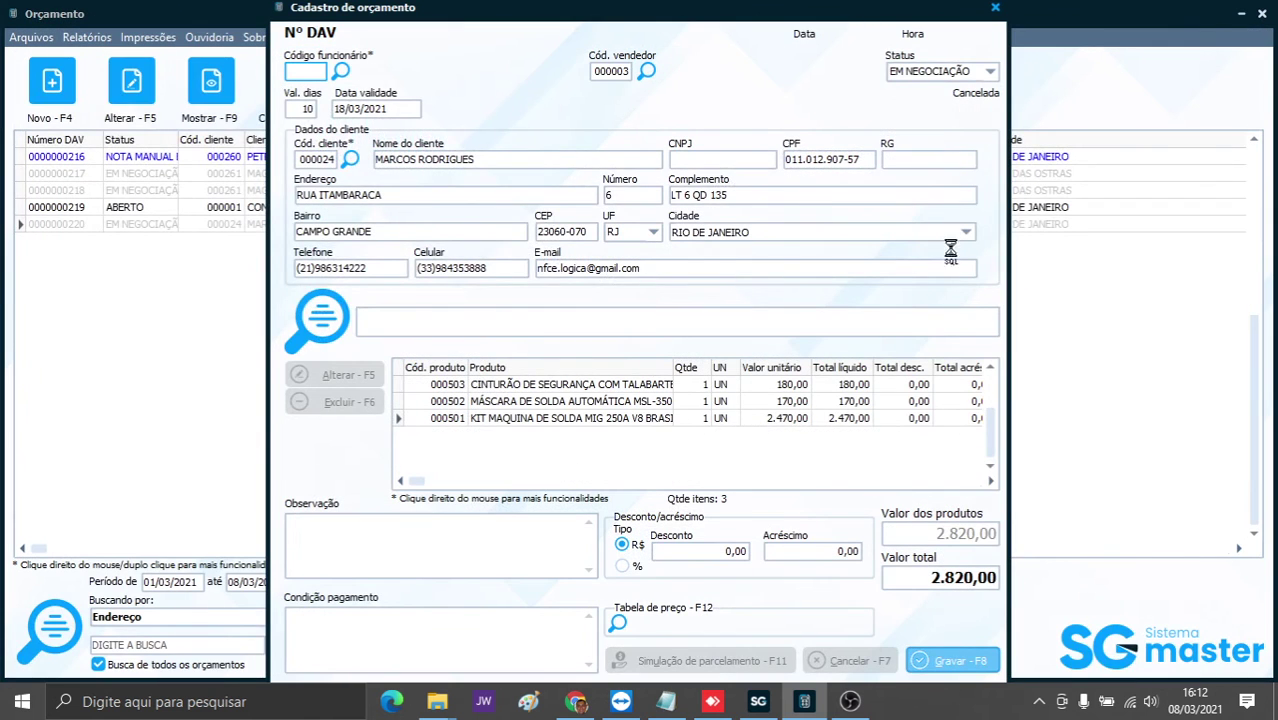